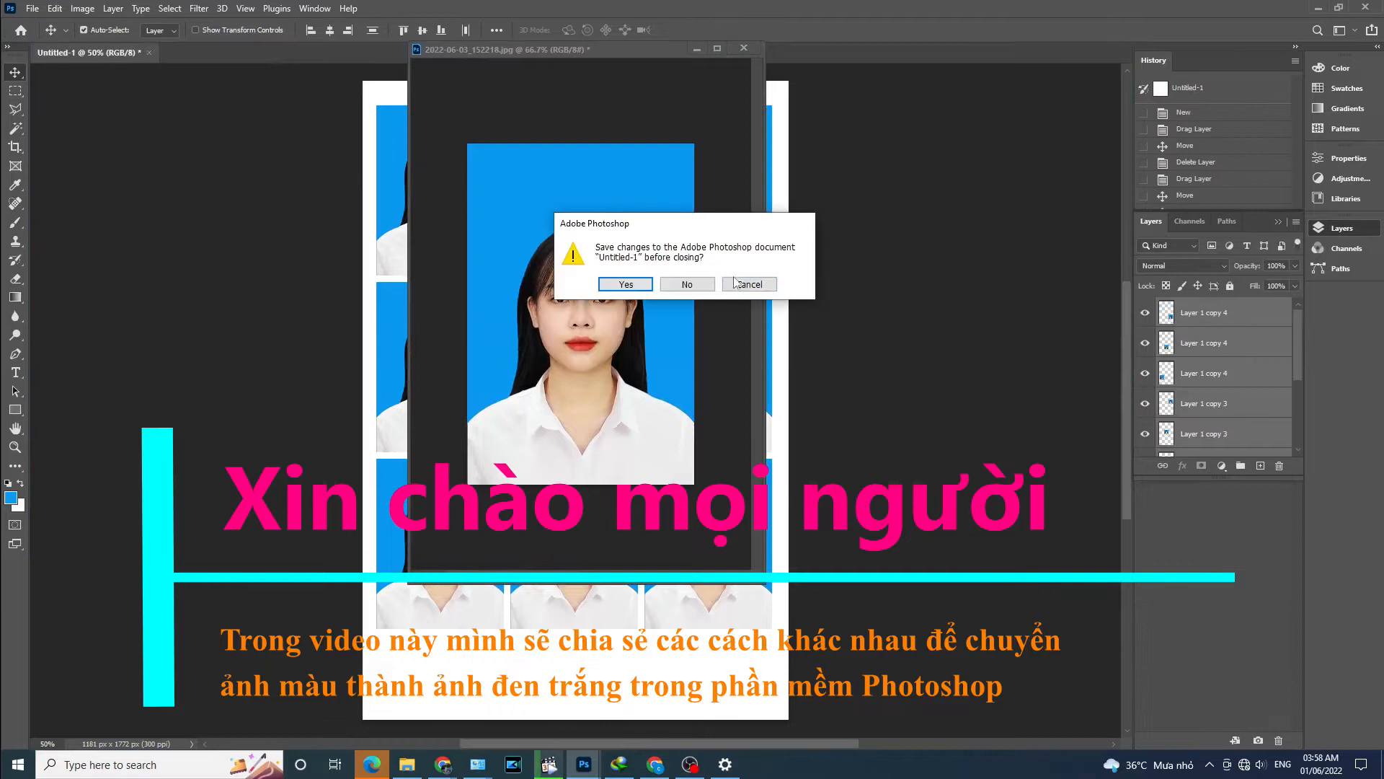
Convert the docked portrait to Grayscale mode, discarding its color information, and revert to the Auto Color history state.
drag(530, 55, 435, 45)
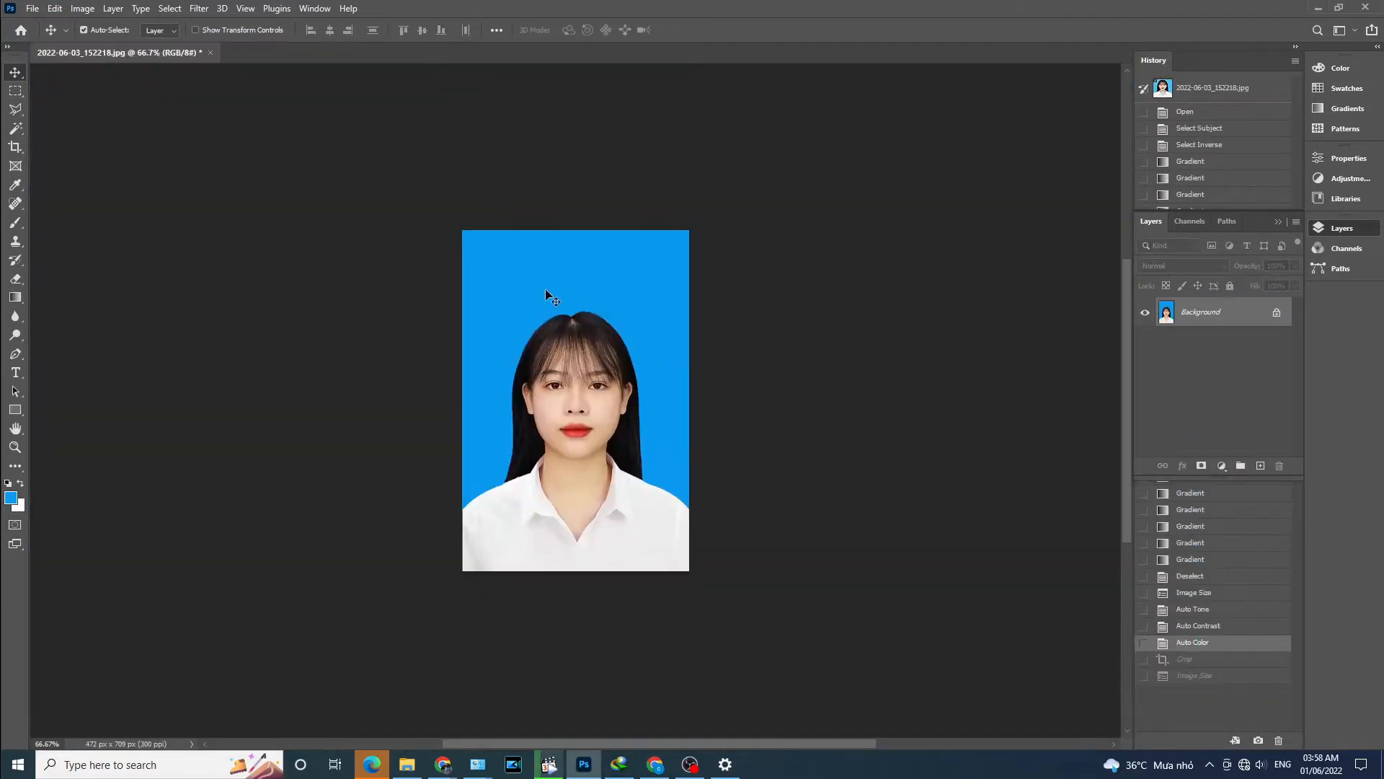
key(ctrl+1)
click(82, 8)
mouse_move(108, 24)
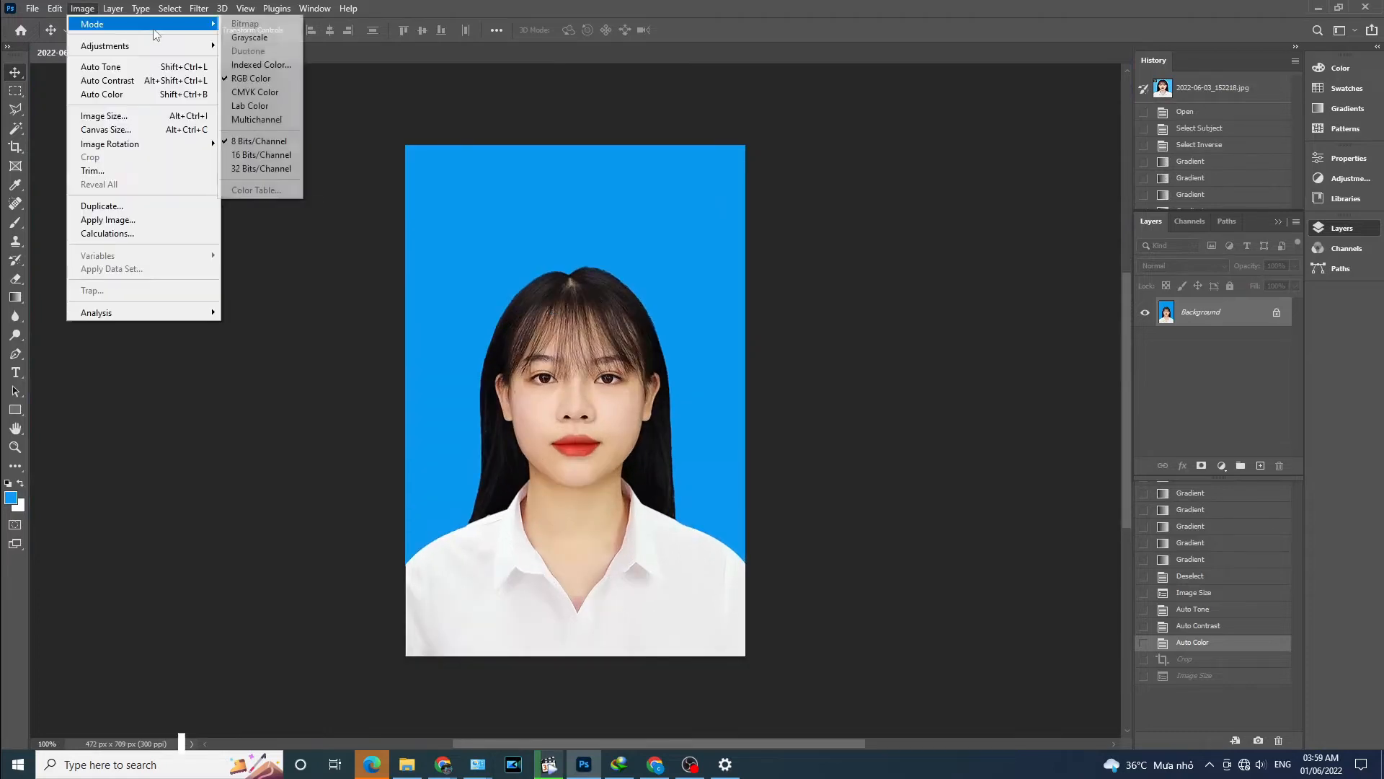
click(260, 40)
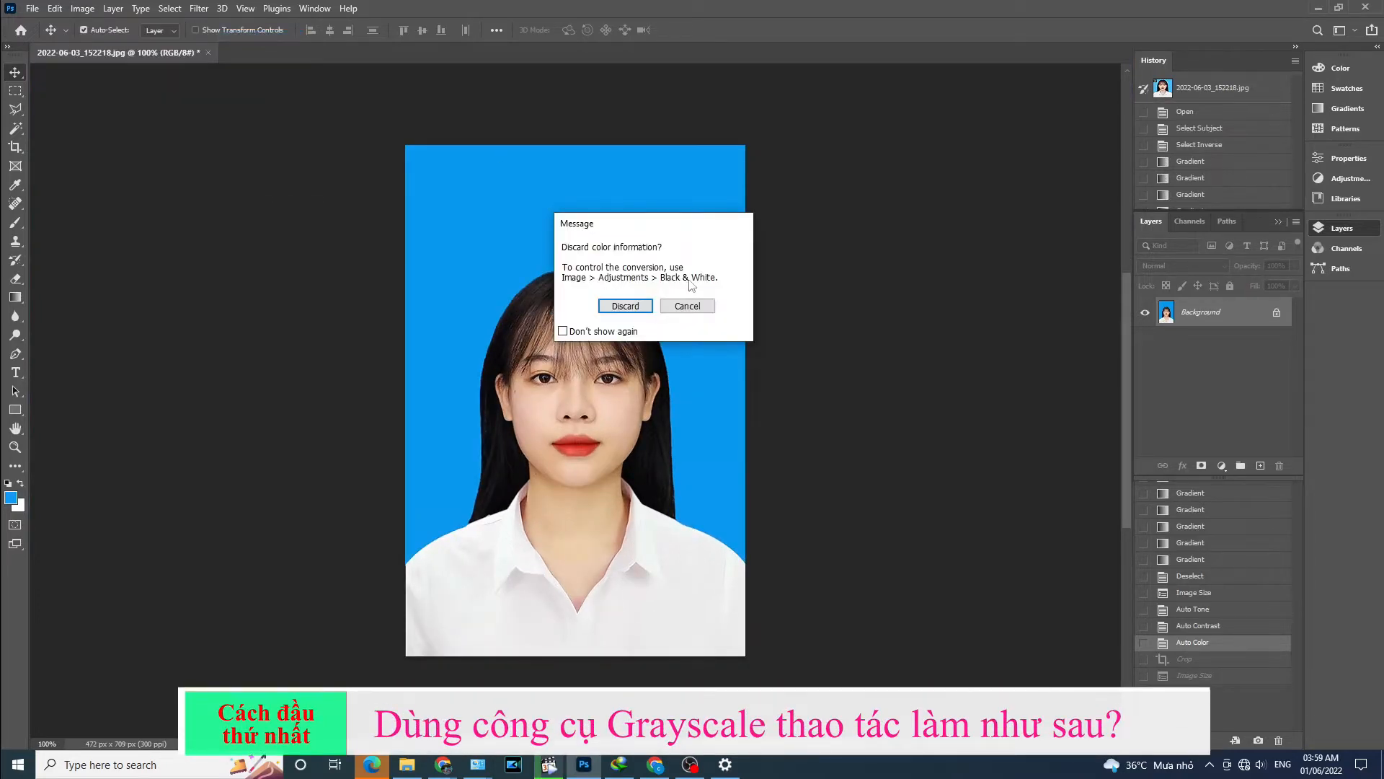
click(626, 305)
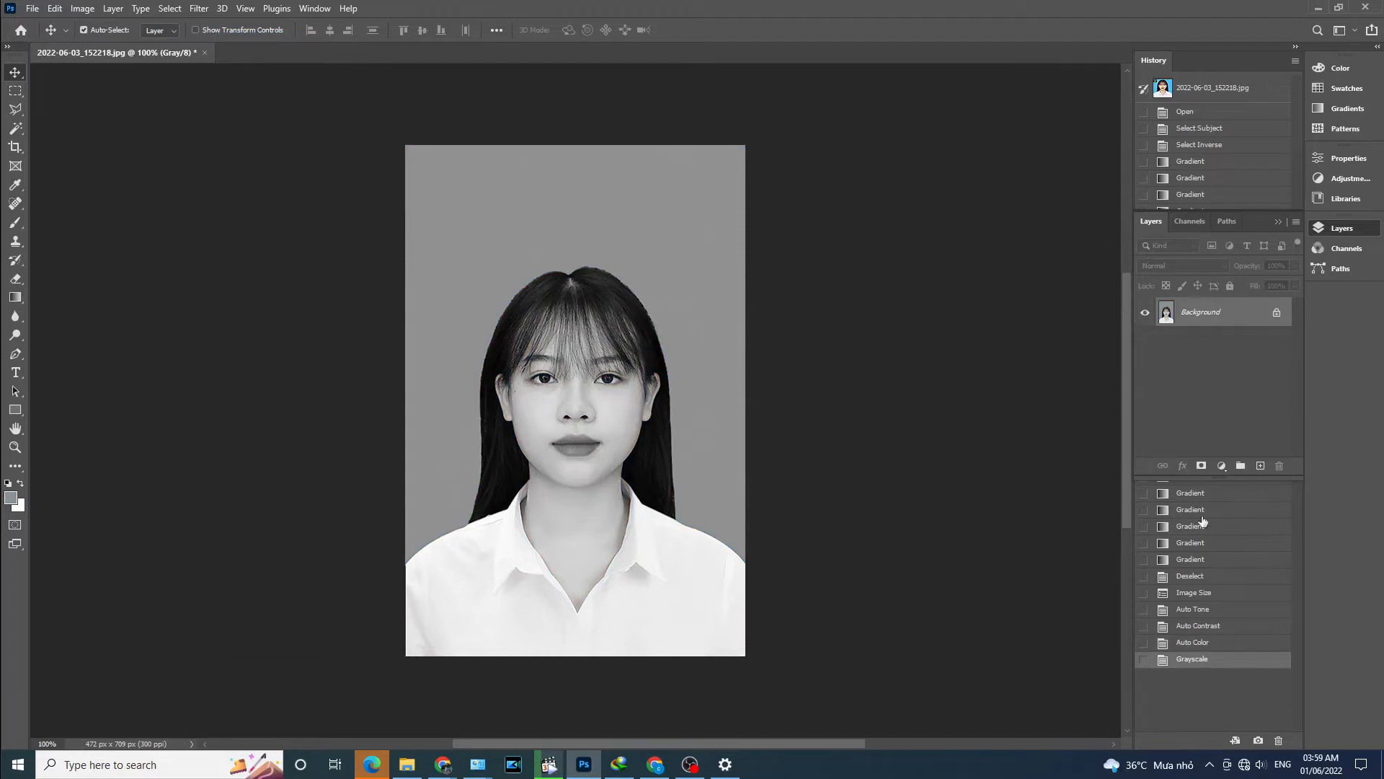
click(1191, 643)
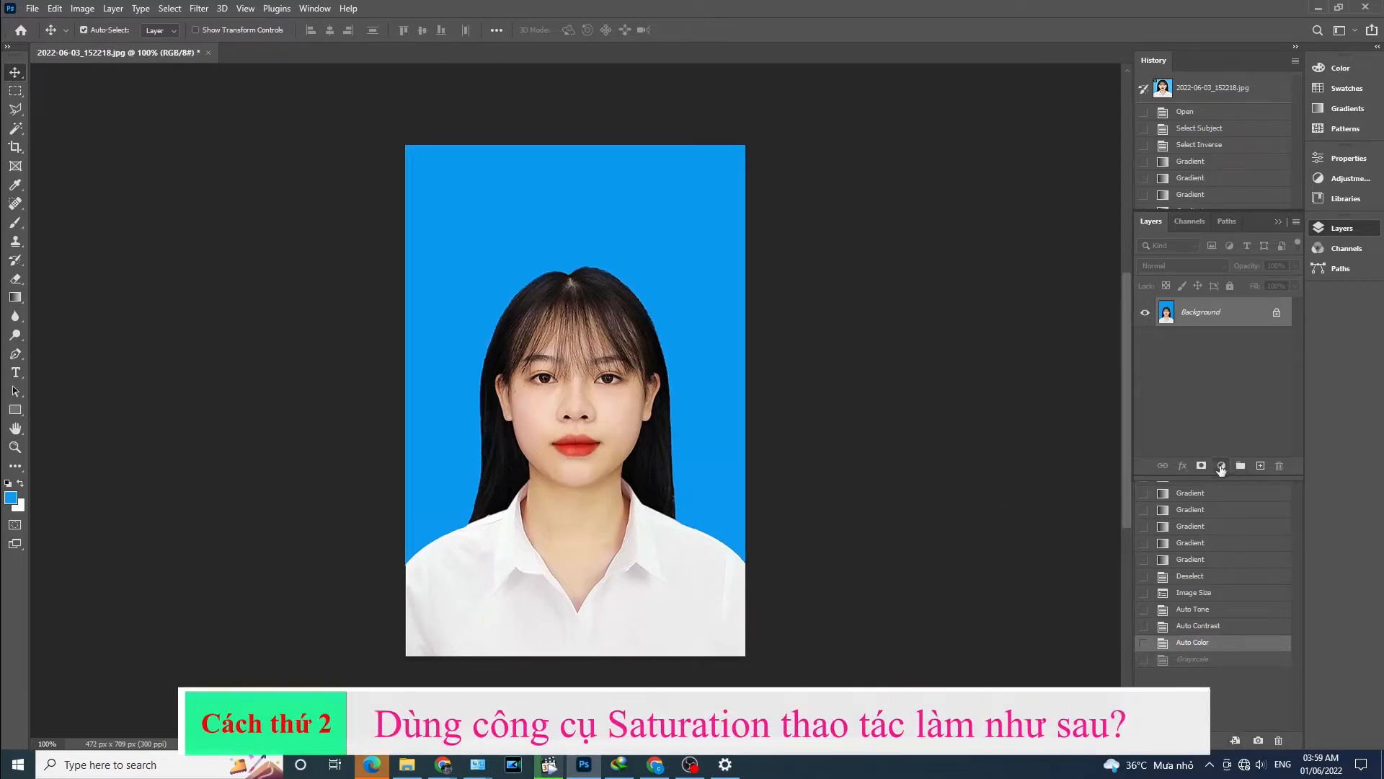
Add a Hue/Saturation adjustment layer with Saturation -100 and Lightness +3, and revert to the Auto Color history state.
click(1221, 466)
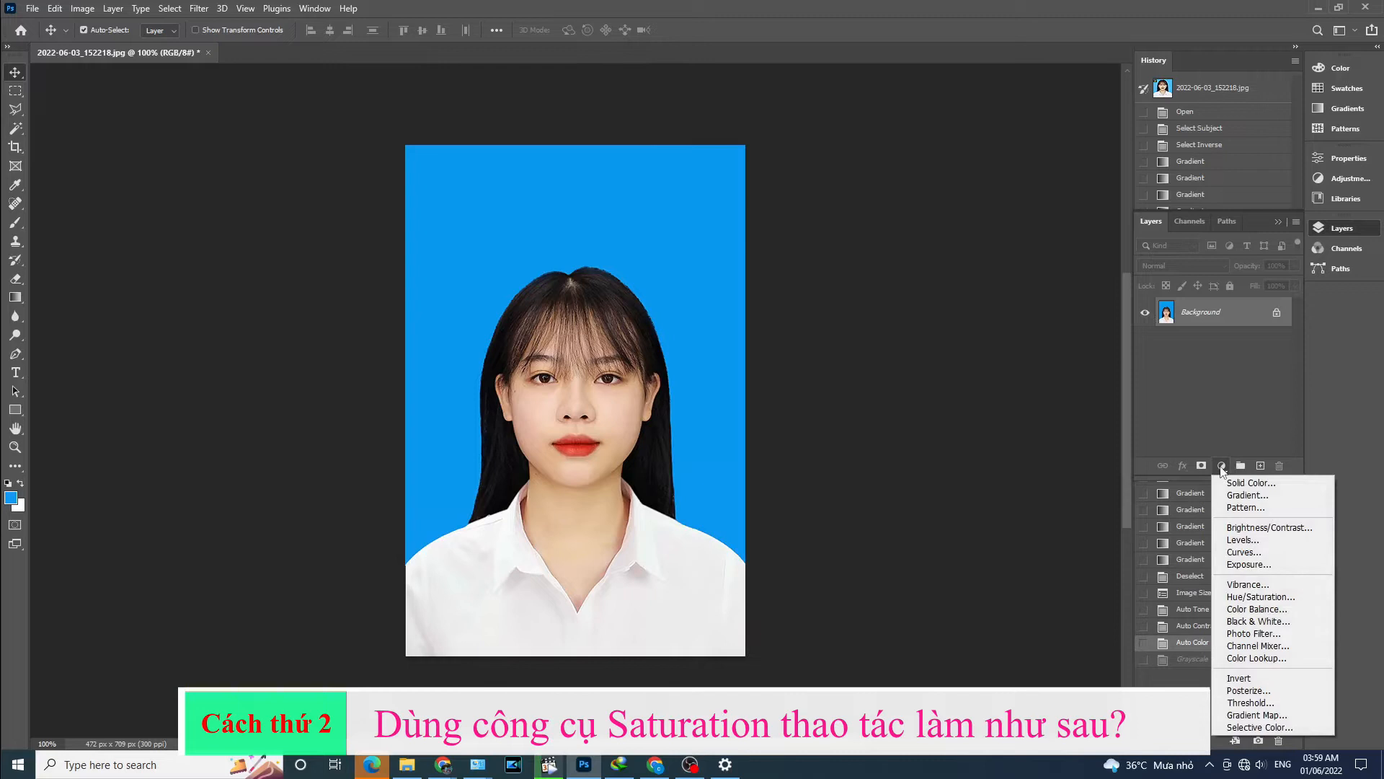
click(1258, 597)
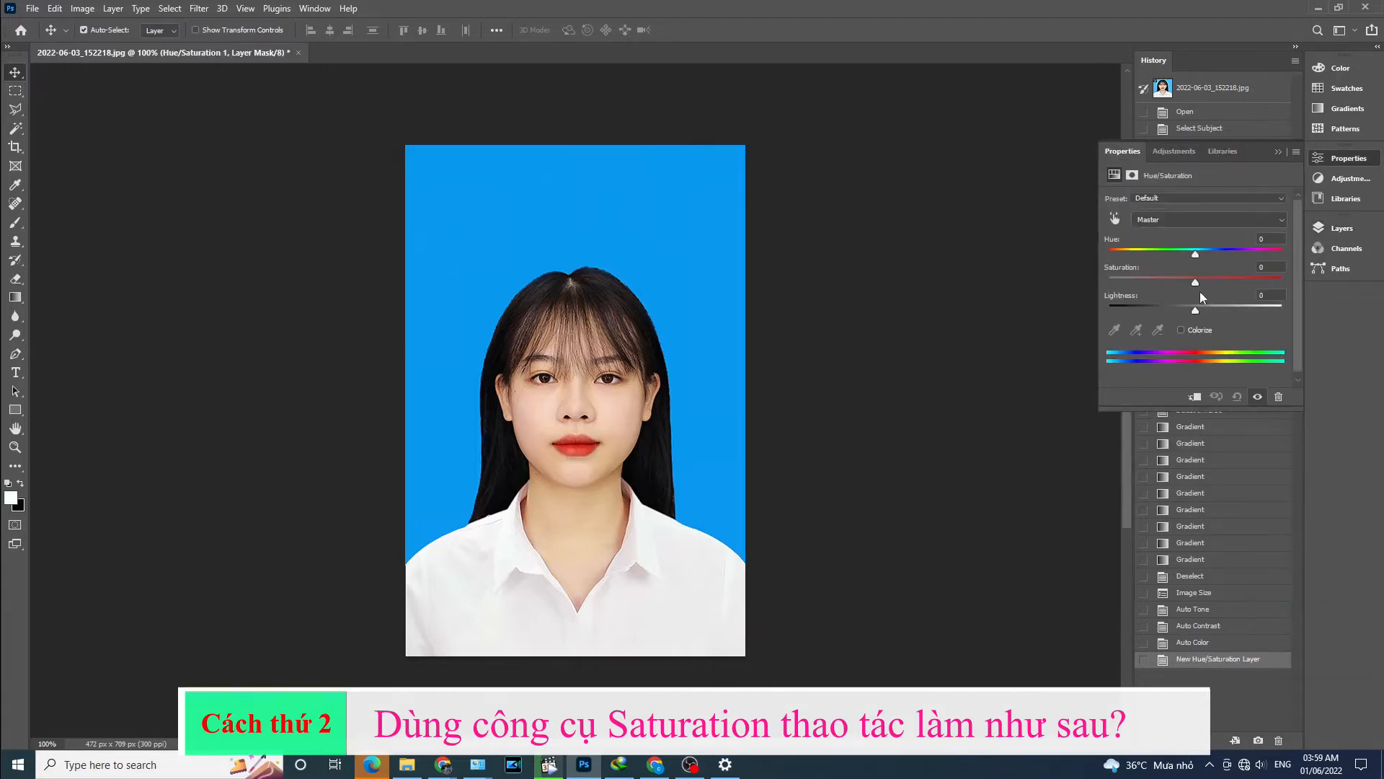
drag(1196, 282, 976, 270)
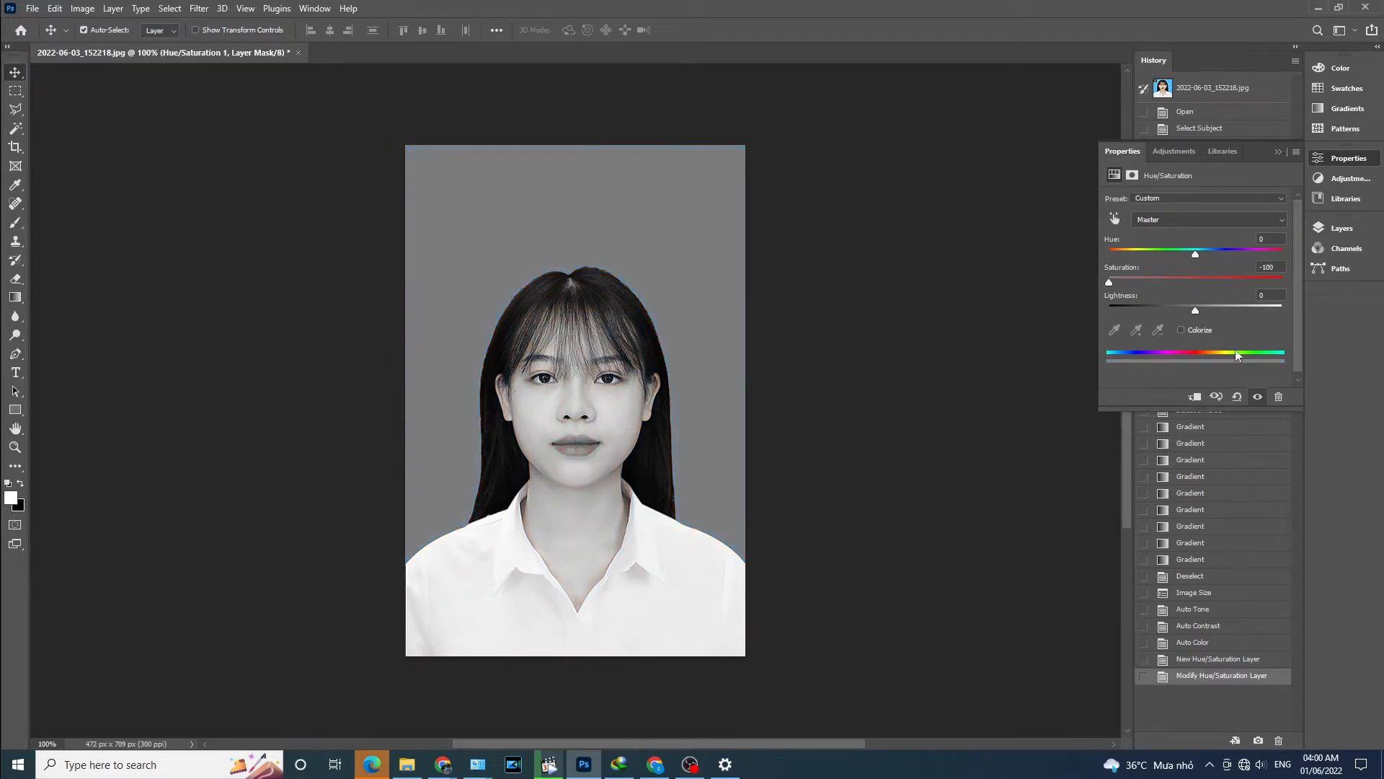
mouse_move(1196, 311)
mouse_down()
mouse_move(1207, 310)
mouse_move(1179, 313)
mouse_move(1197, 312)
mouse_up()
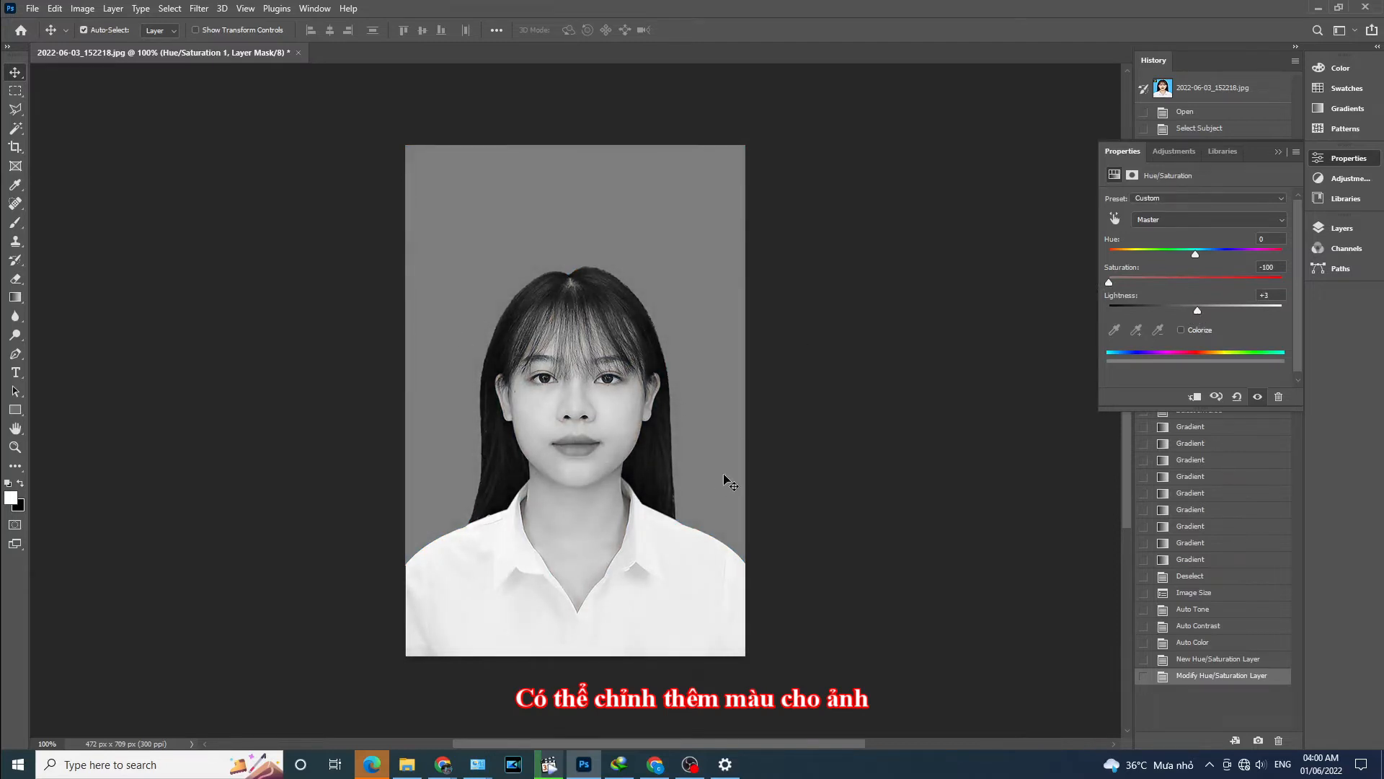
click(892, 367)
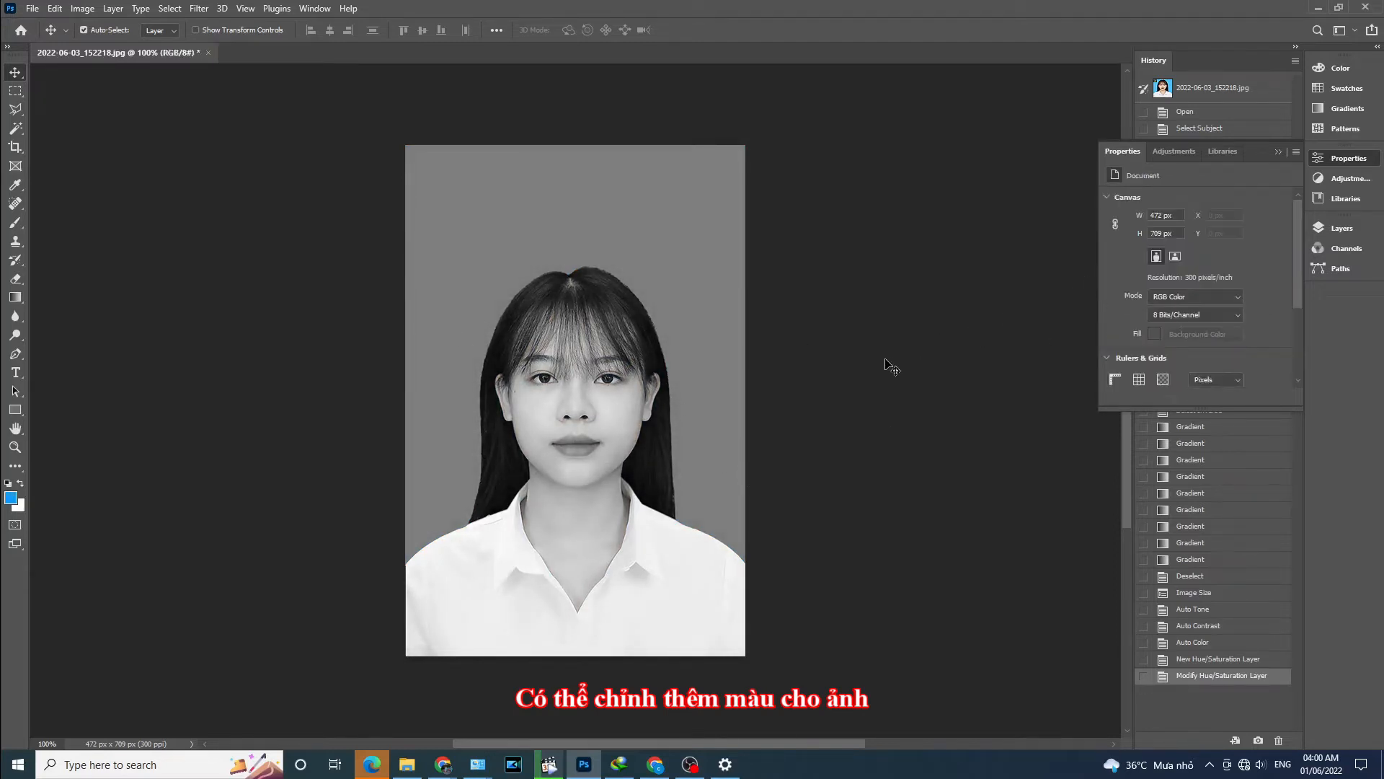
click(1280, 151)
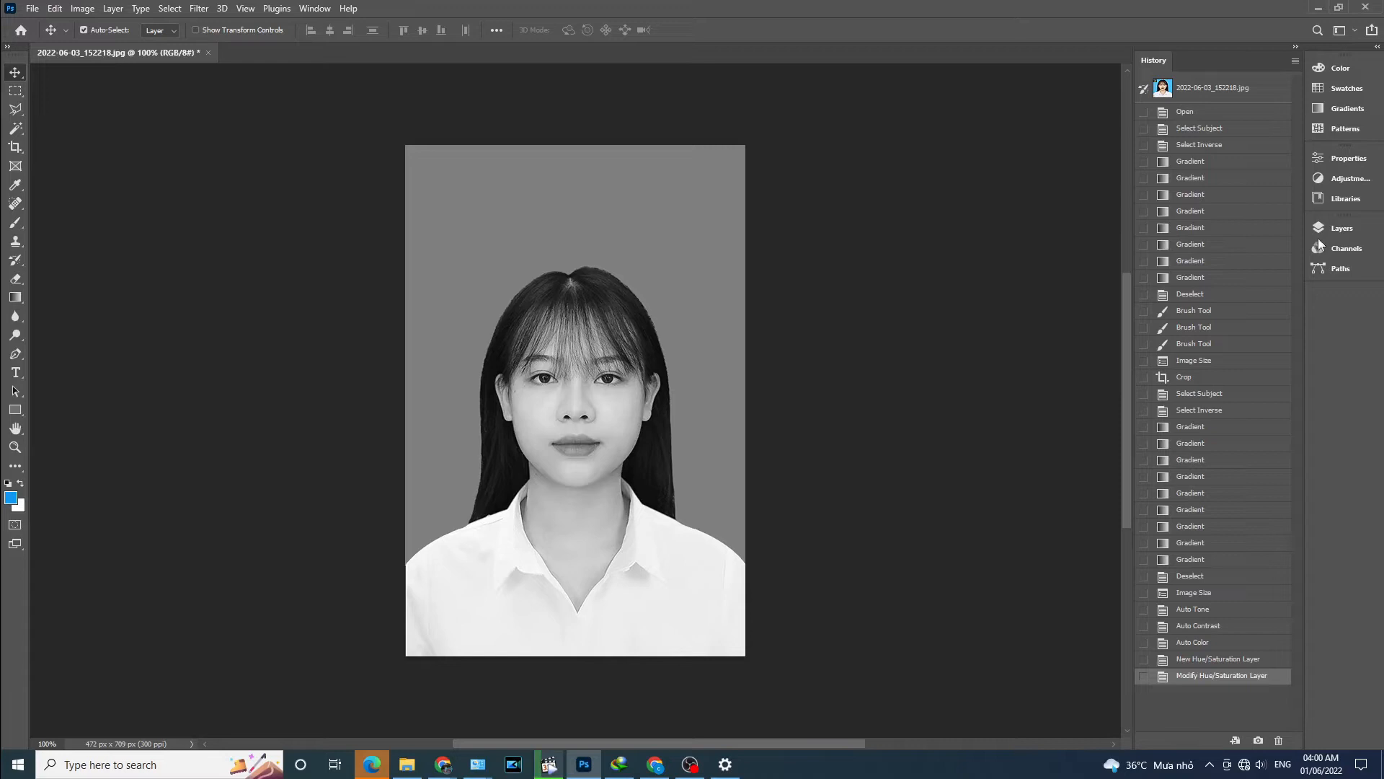
click(1205, 643)
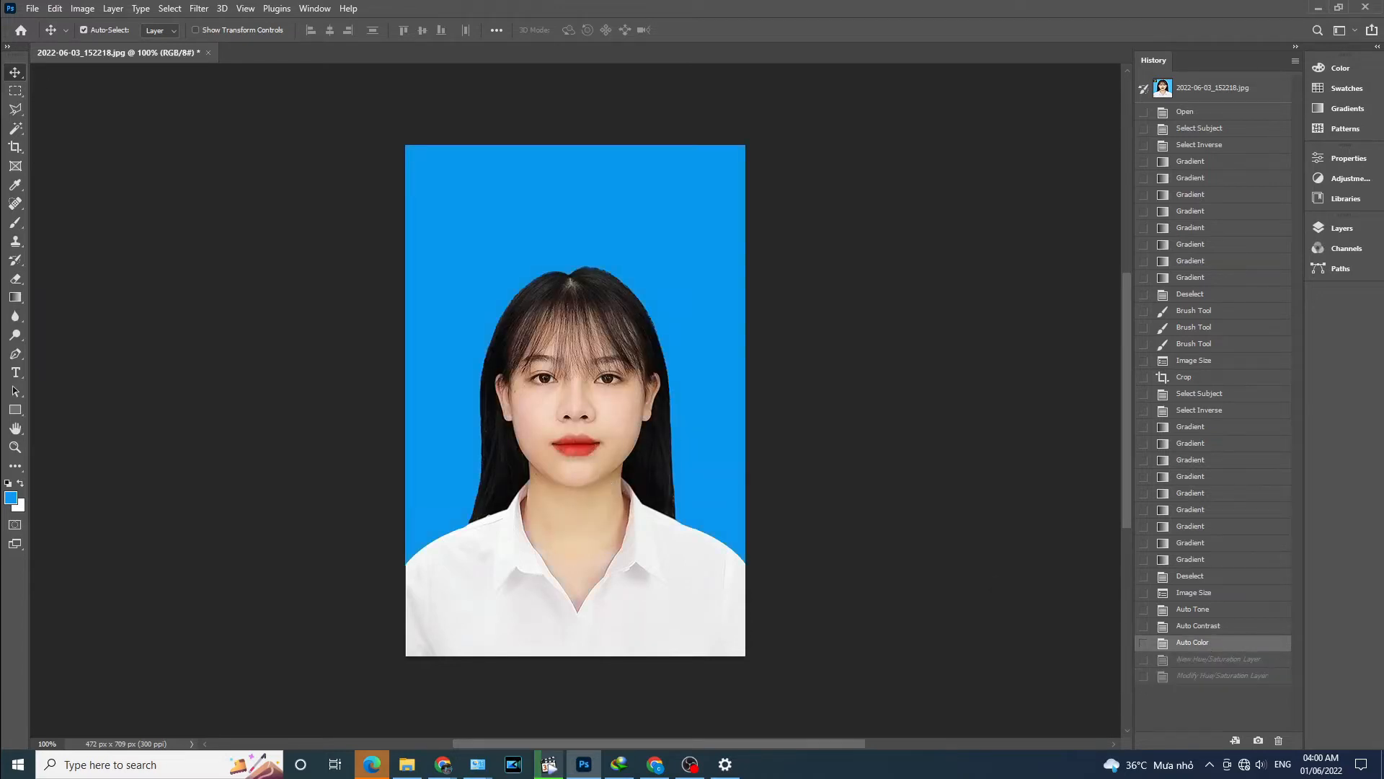
Start a Black & White adjustment on the portrait and enable Tint with its Saturation at 0%.
click(85, 11)
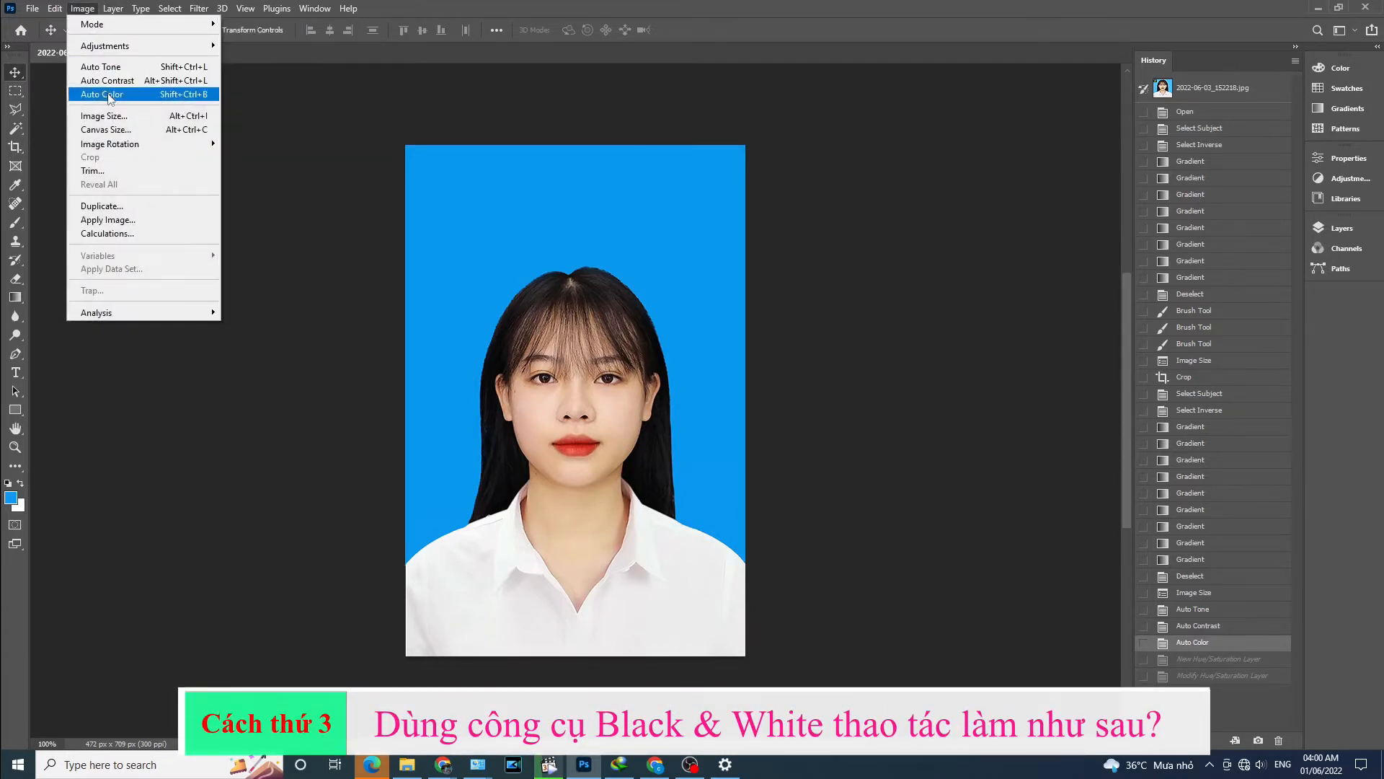
mouse_move(166, 52)
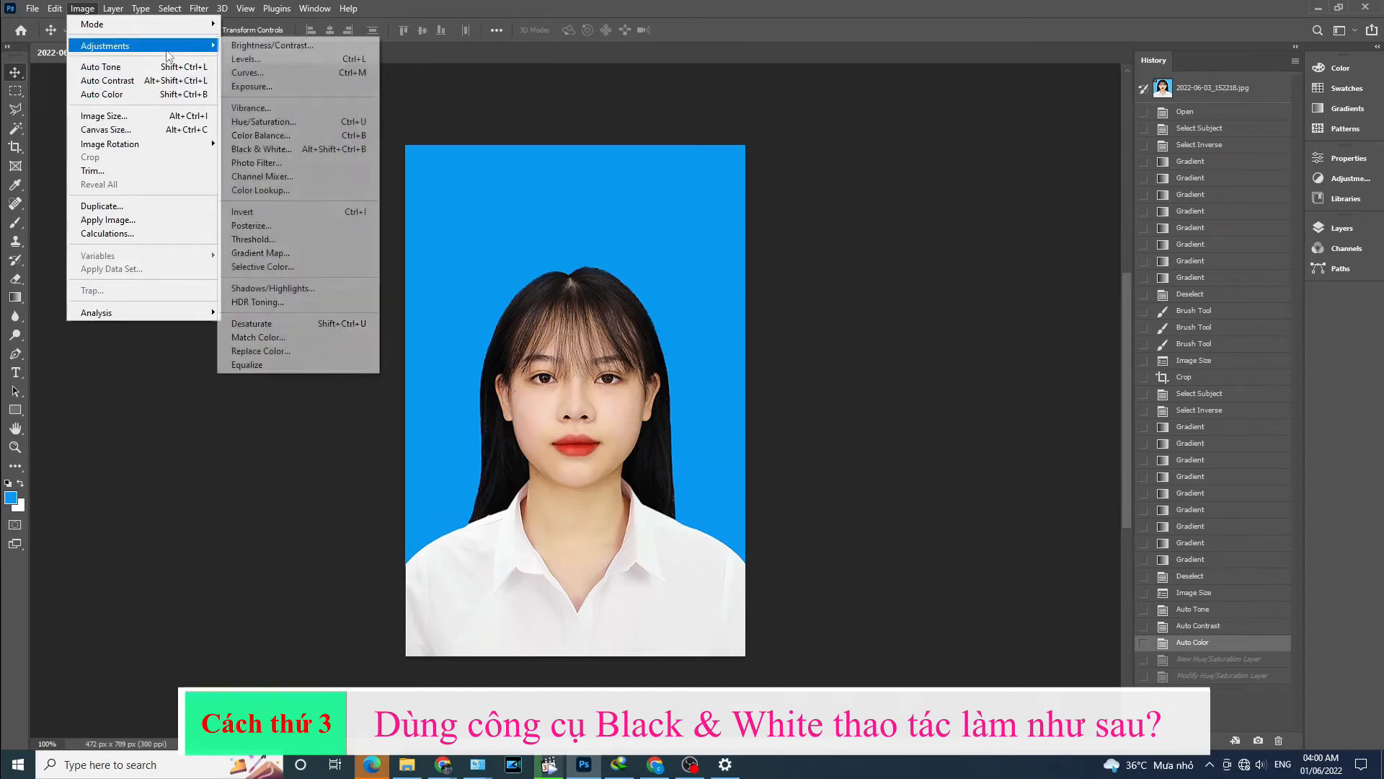
click(285, 146)
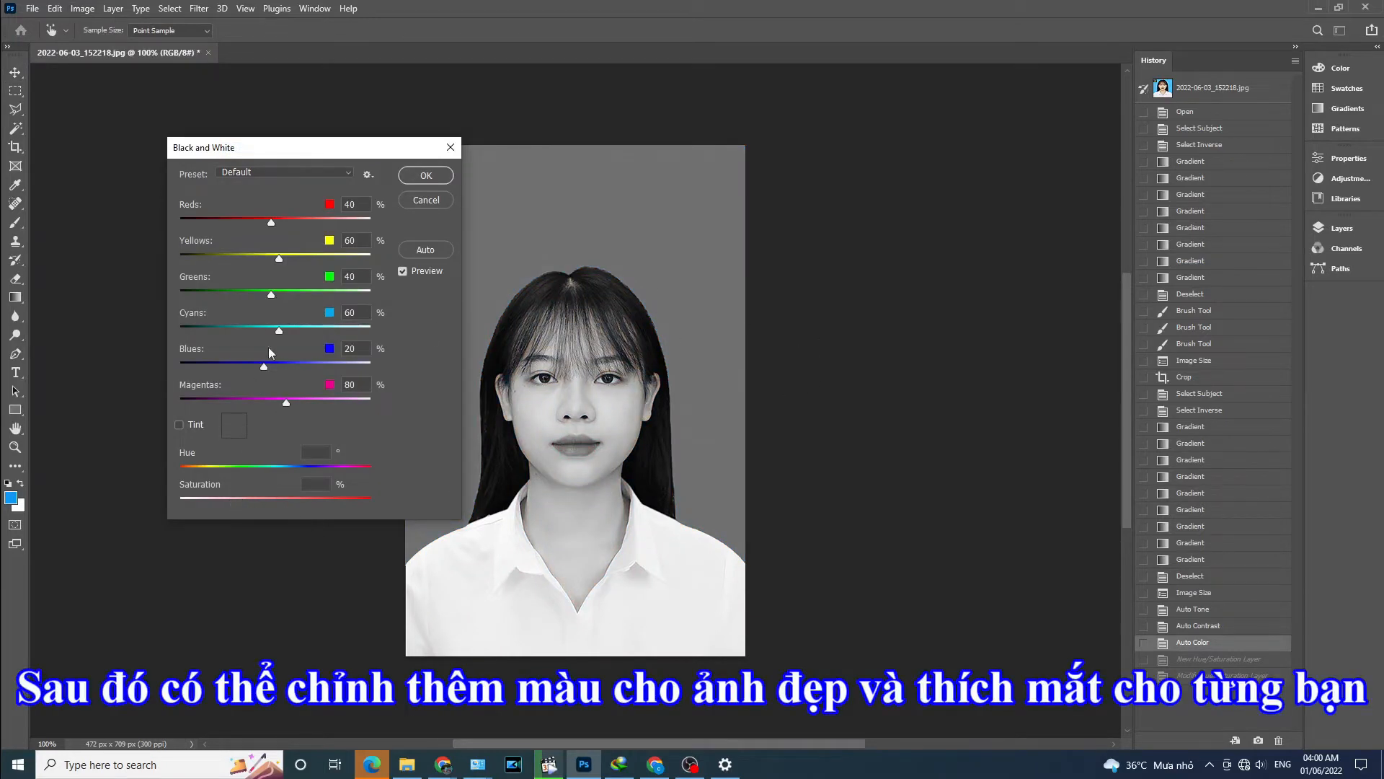
click(184, 428)
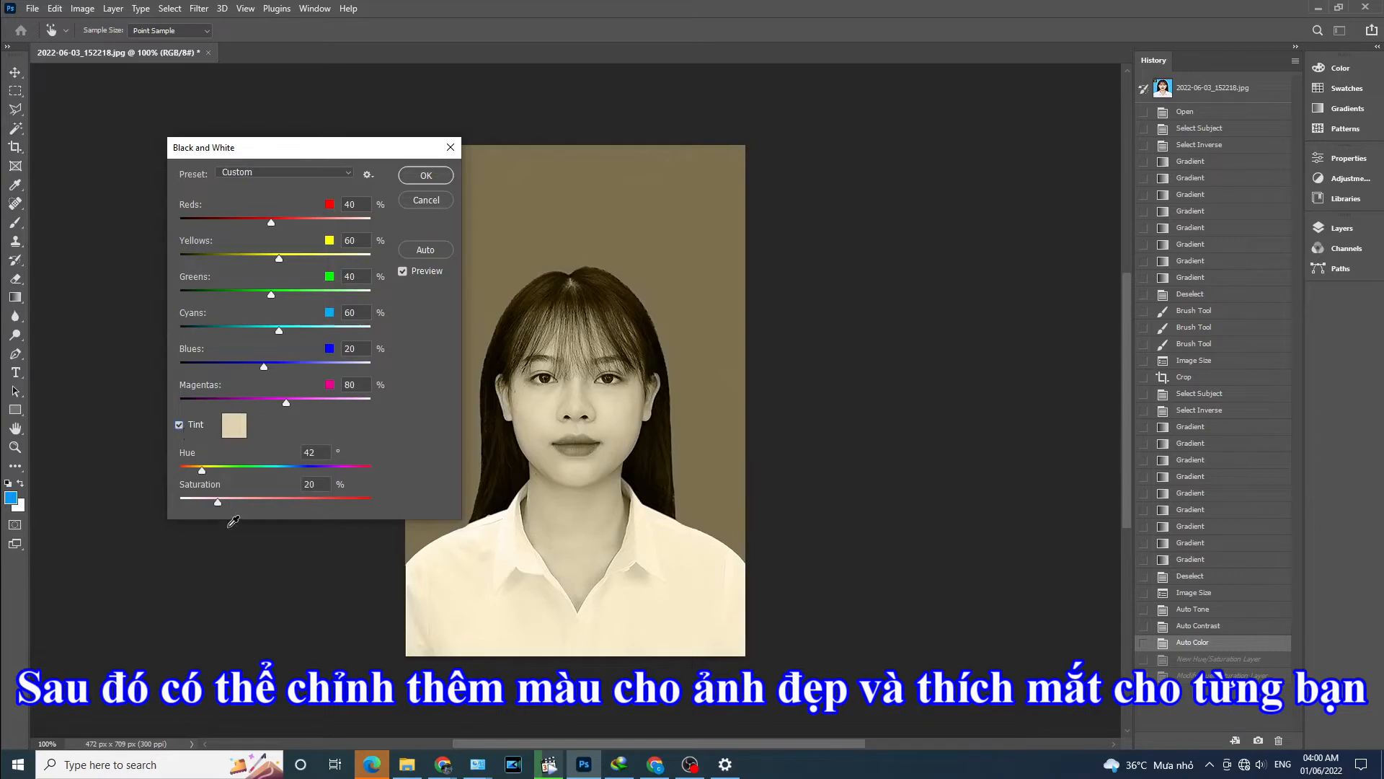
drag(215, 503, 154, 497)
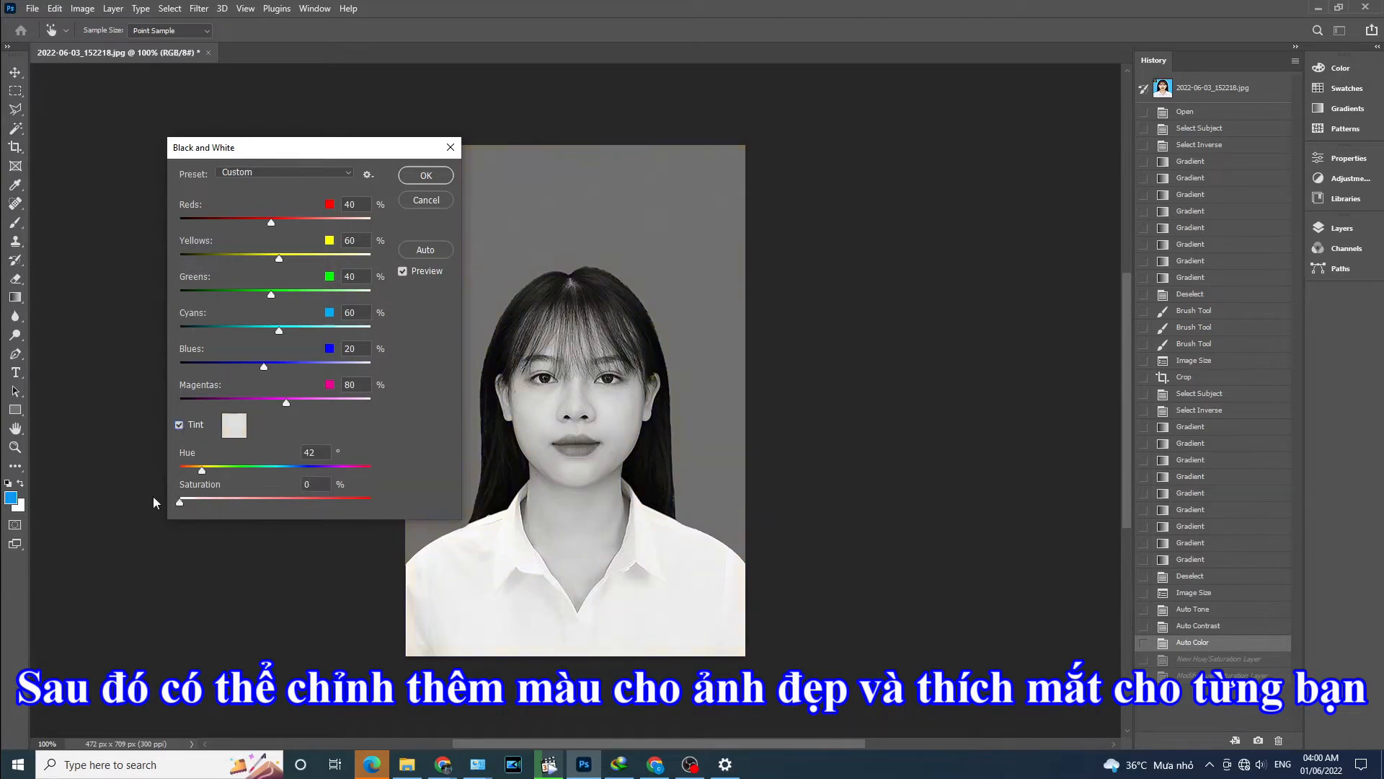
Disable the tint and set Reds to 58%, Yellows 74%, Greens 68%, Blues 47% and Magentas 113%.
drag(332, 154, 288, 159)
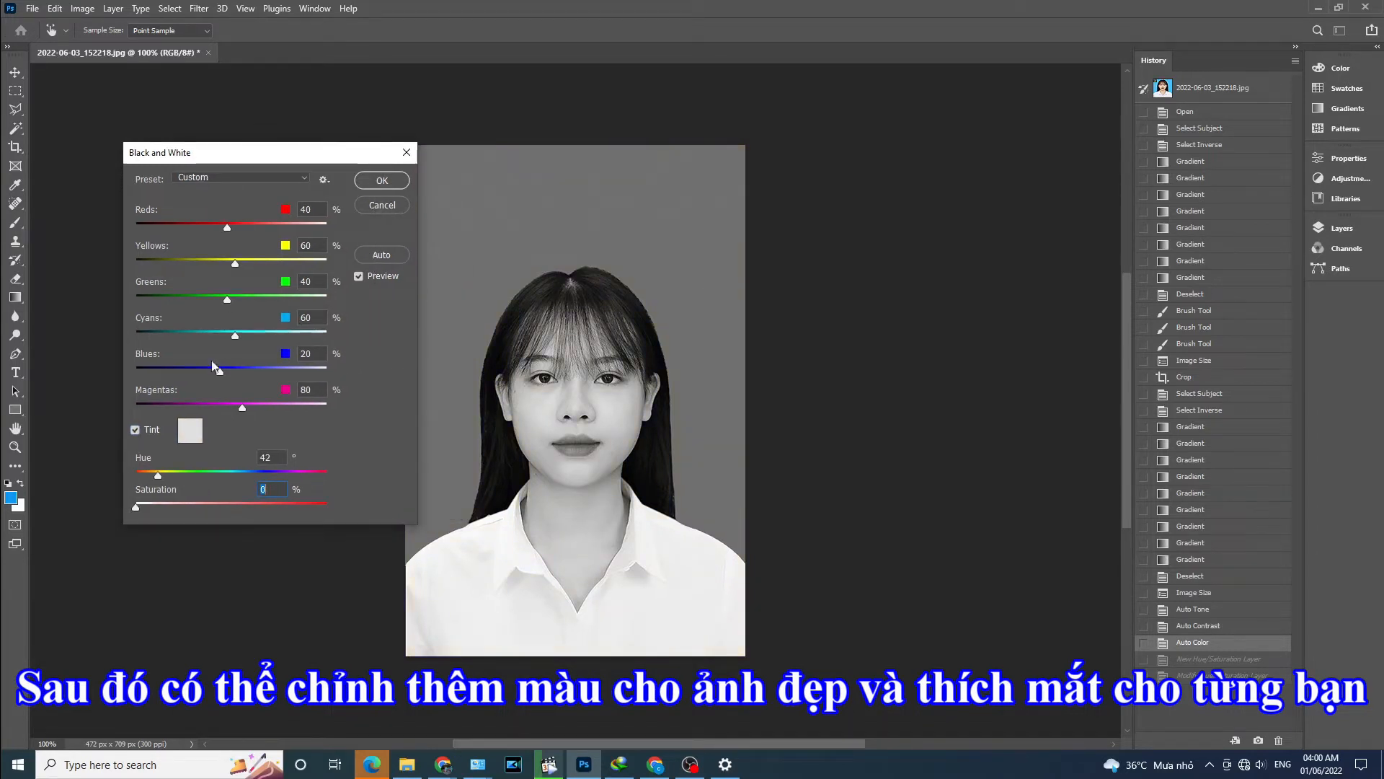
click(134, 430)
drag(230, 234, 244, 302)
click(237, 303)
drag(220, 371, 230, 374)
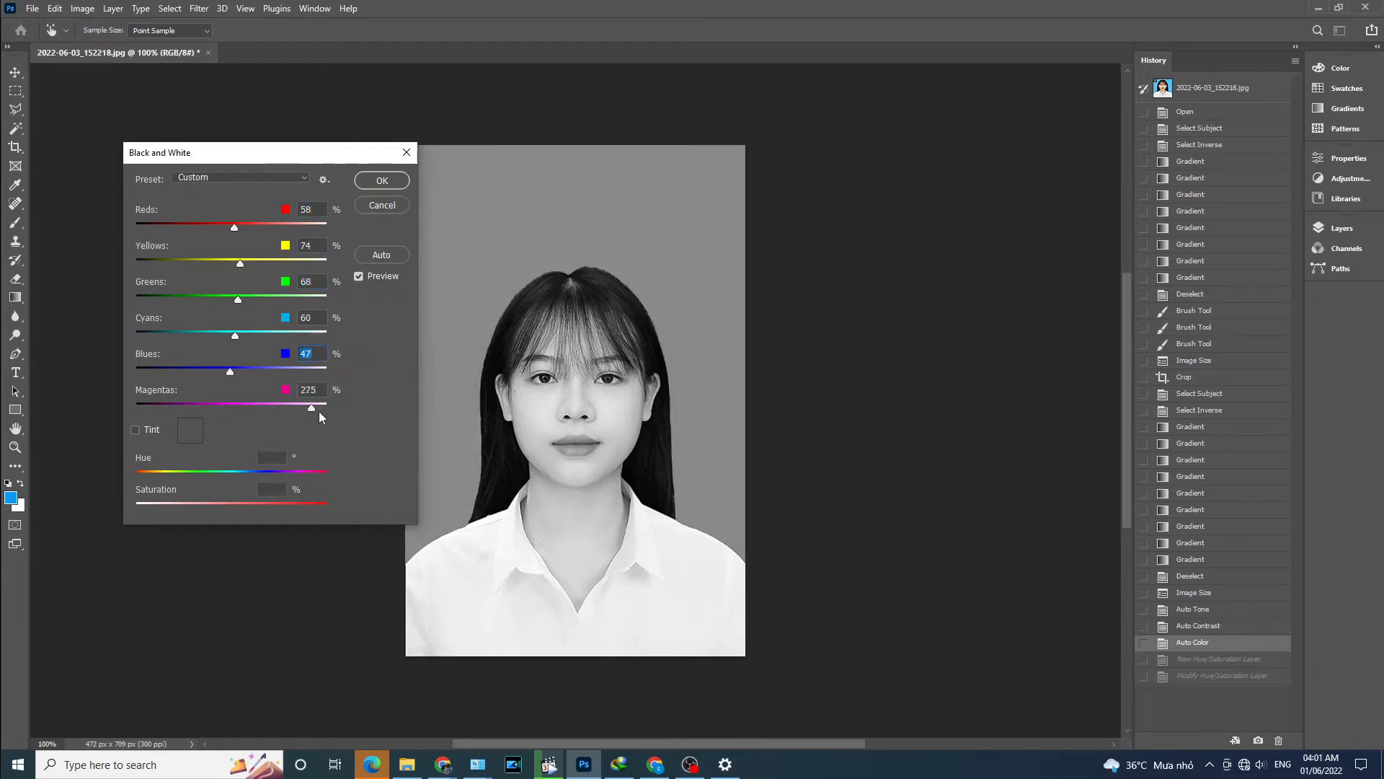
drag(228, 408, 255, 409)
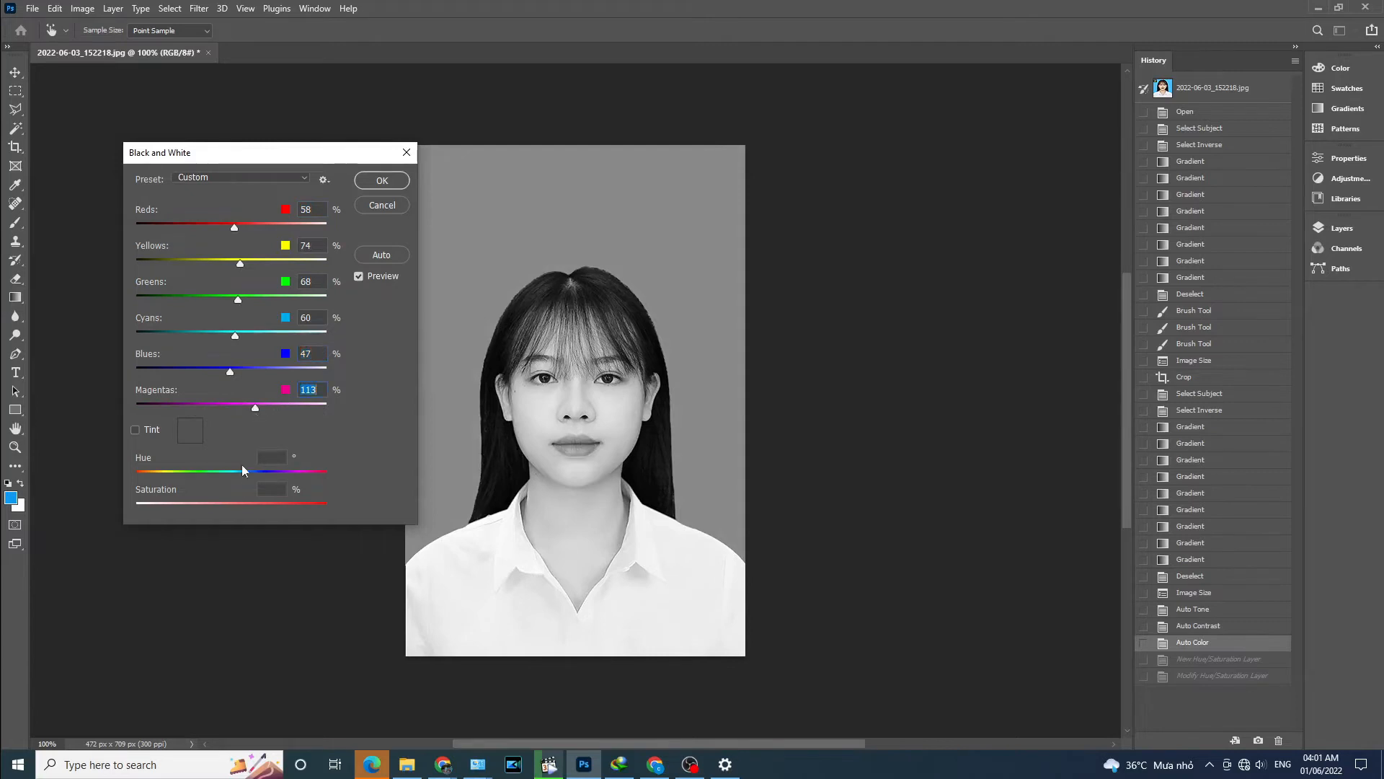
Apply the Black & White adjustment with a tint of adjusted Hue and 3% Saturation, and revert to the Auto Color history state.
click(135, 430)
drag(137, 506, 168, 512)
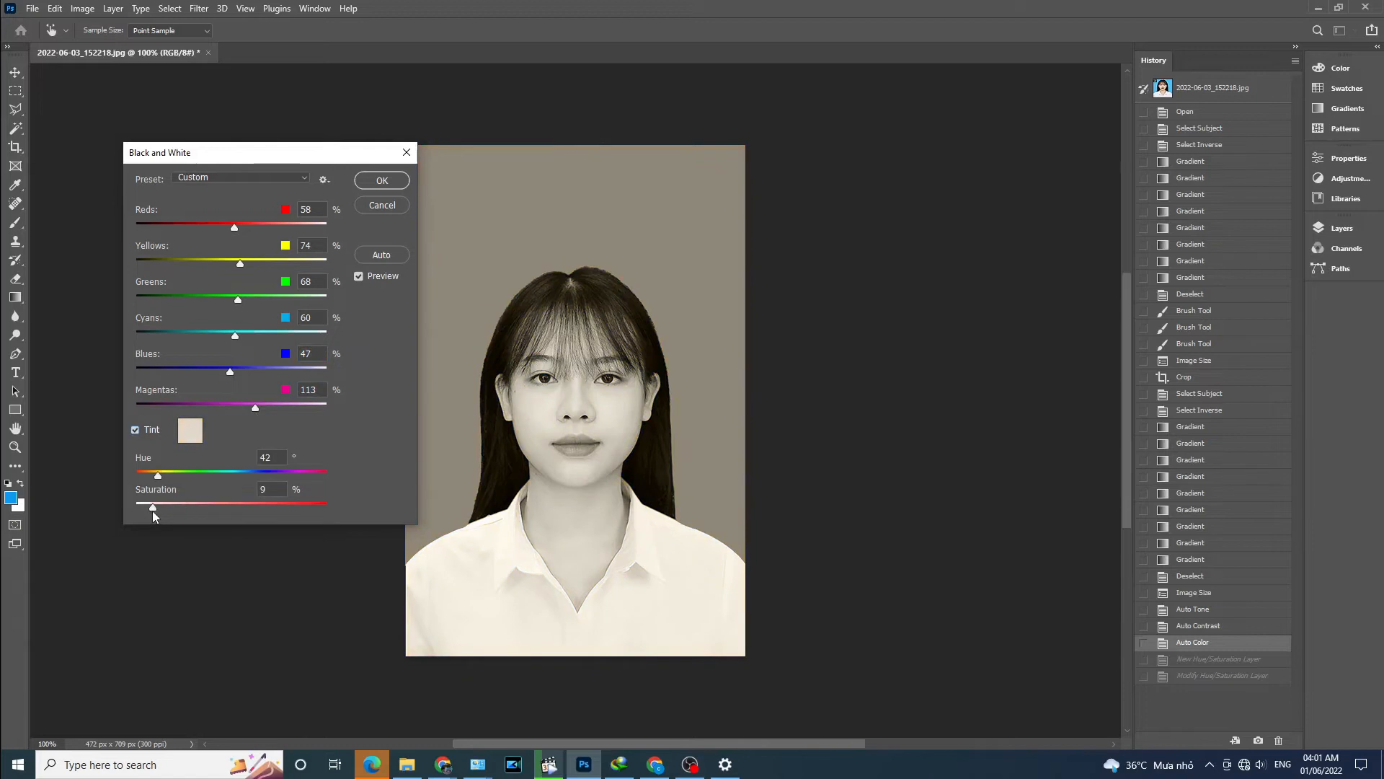
drag(151, 516, 241, 485)
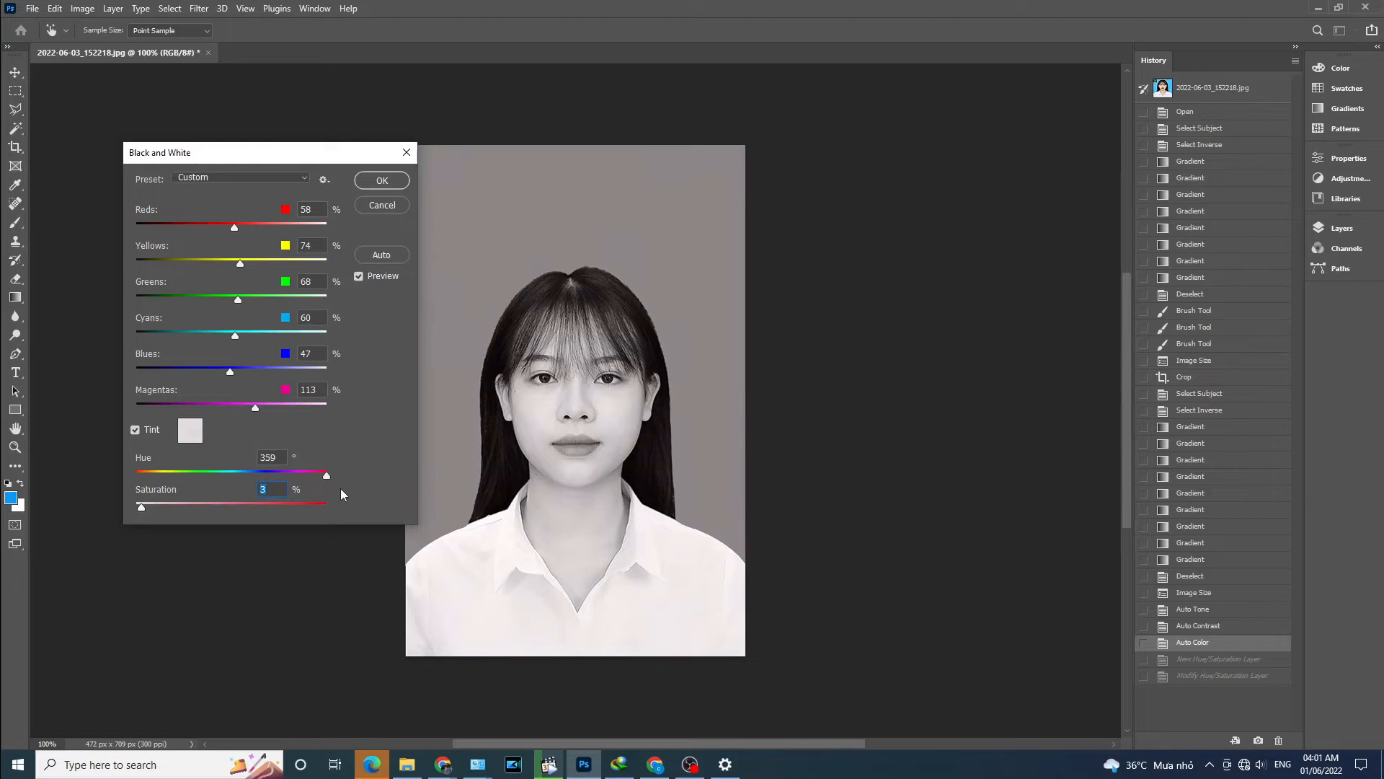
drag(219, 487, 158, 486)
click(380, 180)
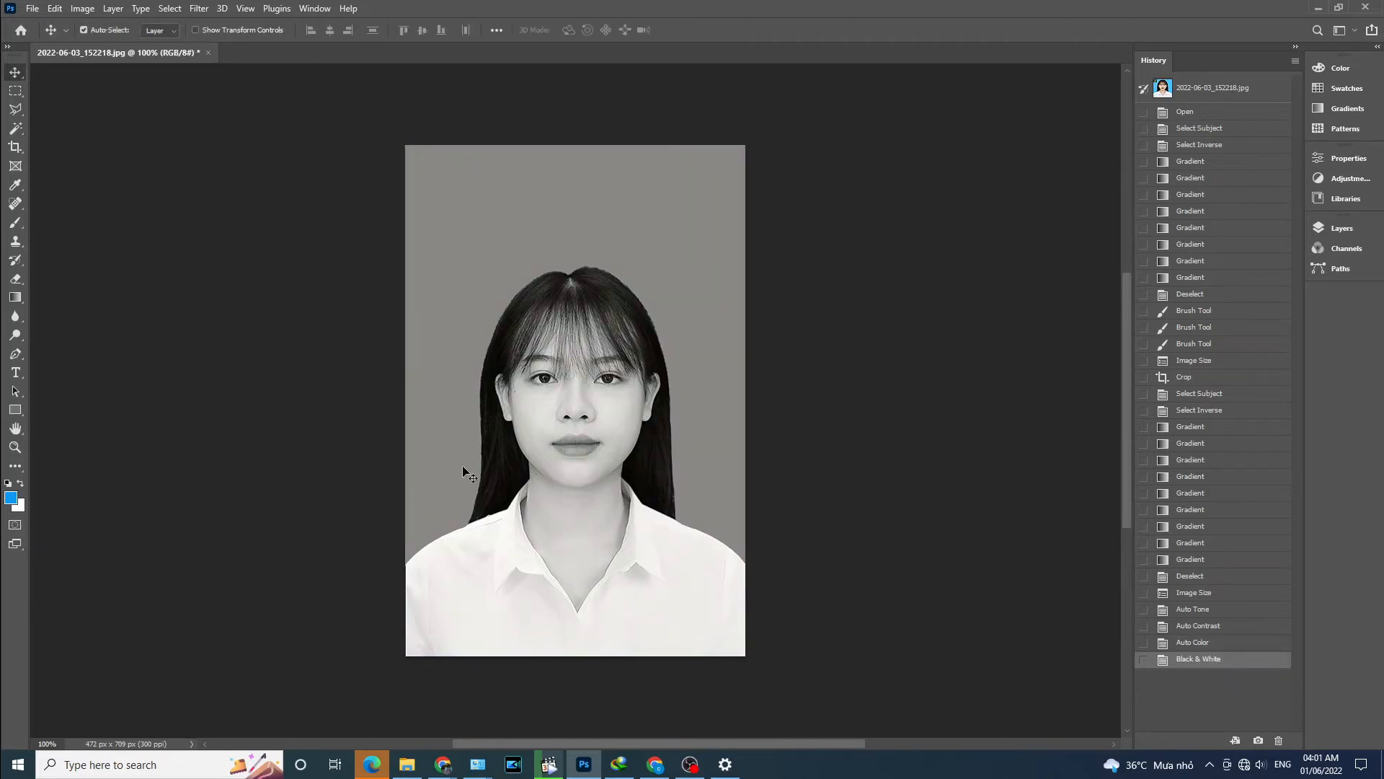
click(1205, 641)
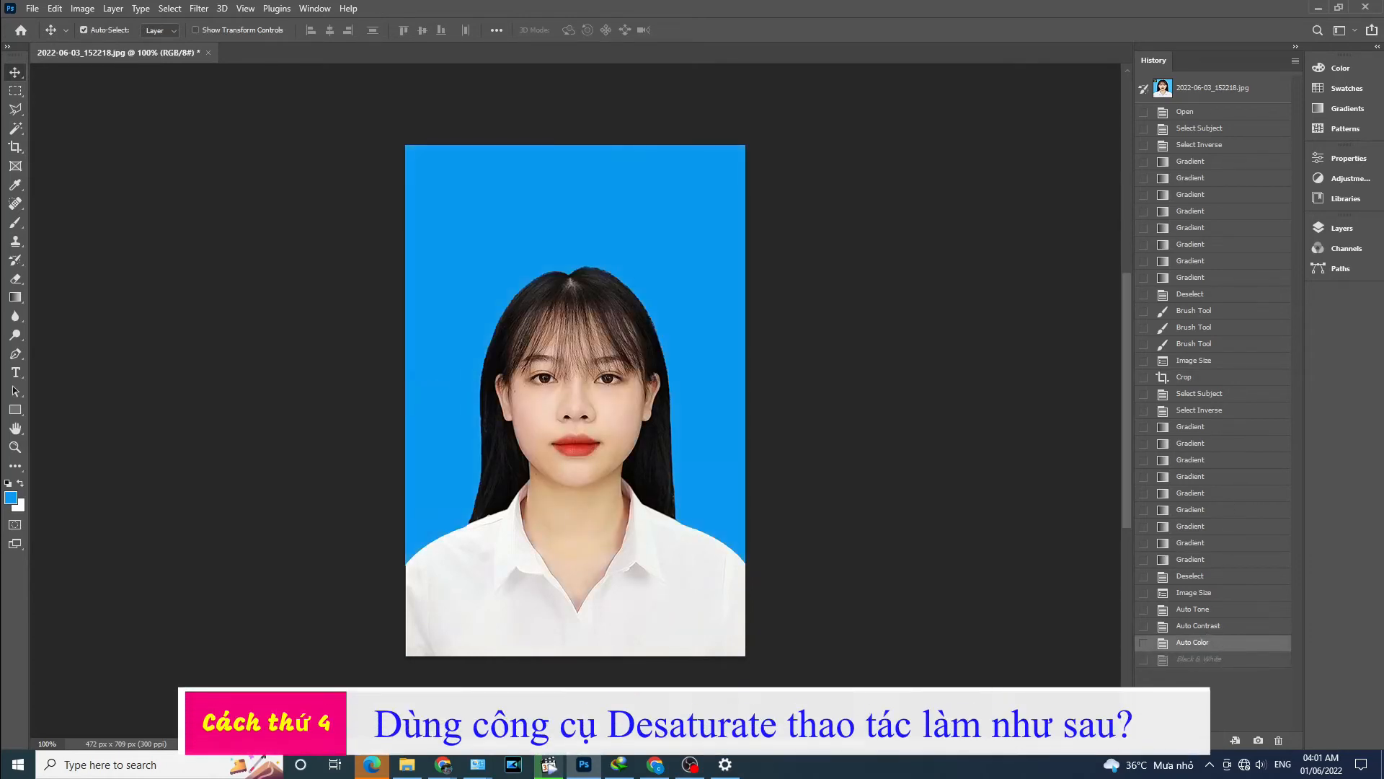
Desaturate the portrait with the Desaturate adjustment, and revert to the Auto Color history state.
click(83, 9)
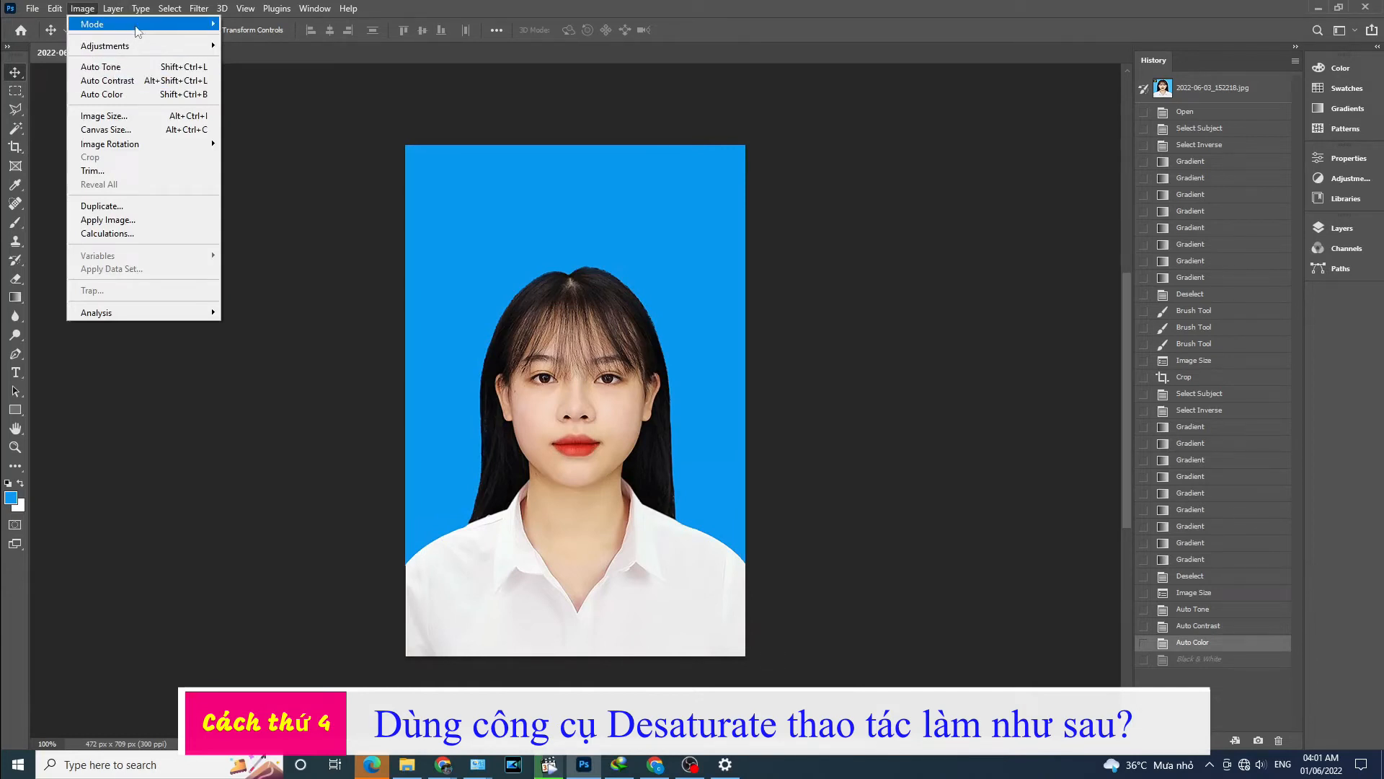
mouse_move(137, 31)
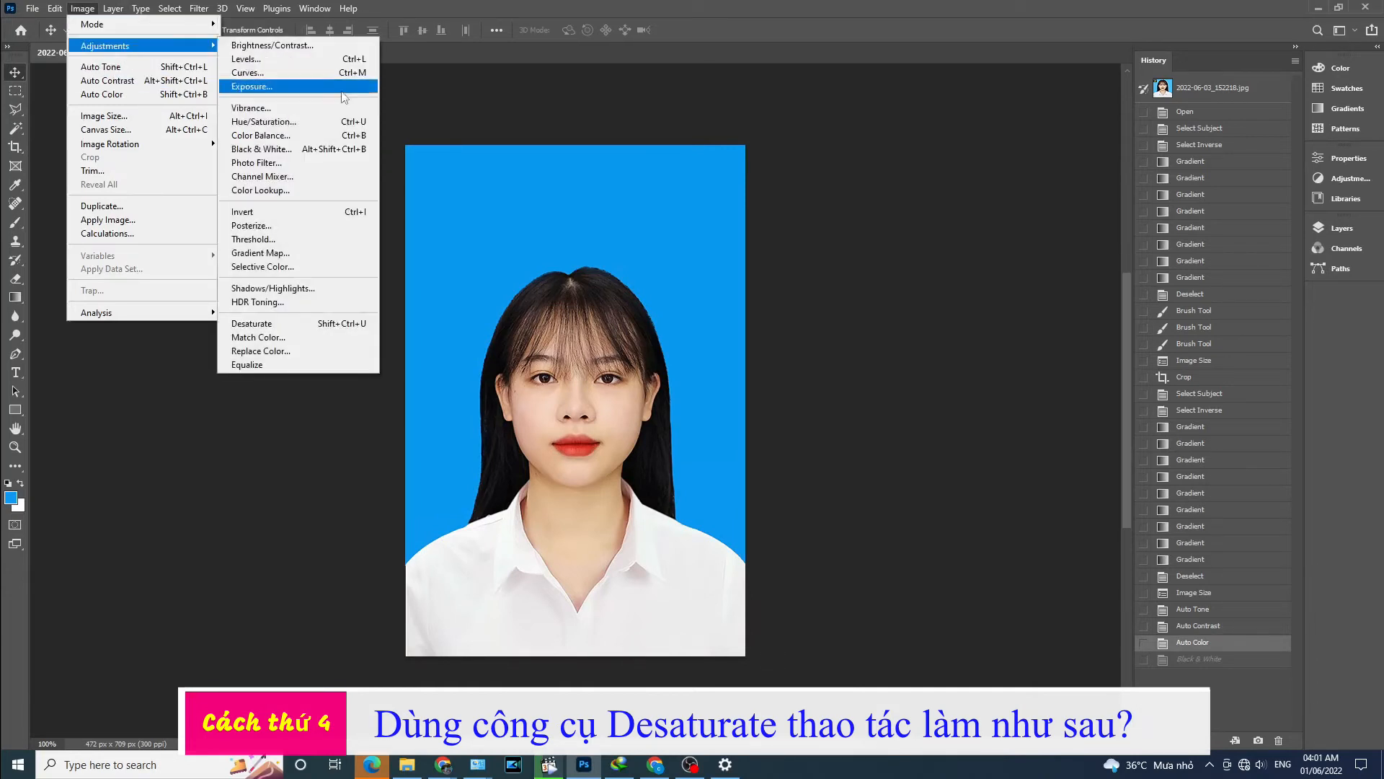
click(335, 329)
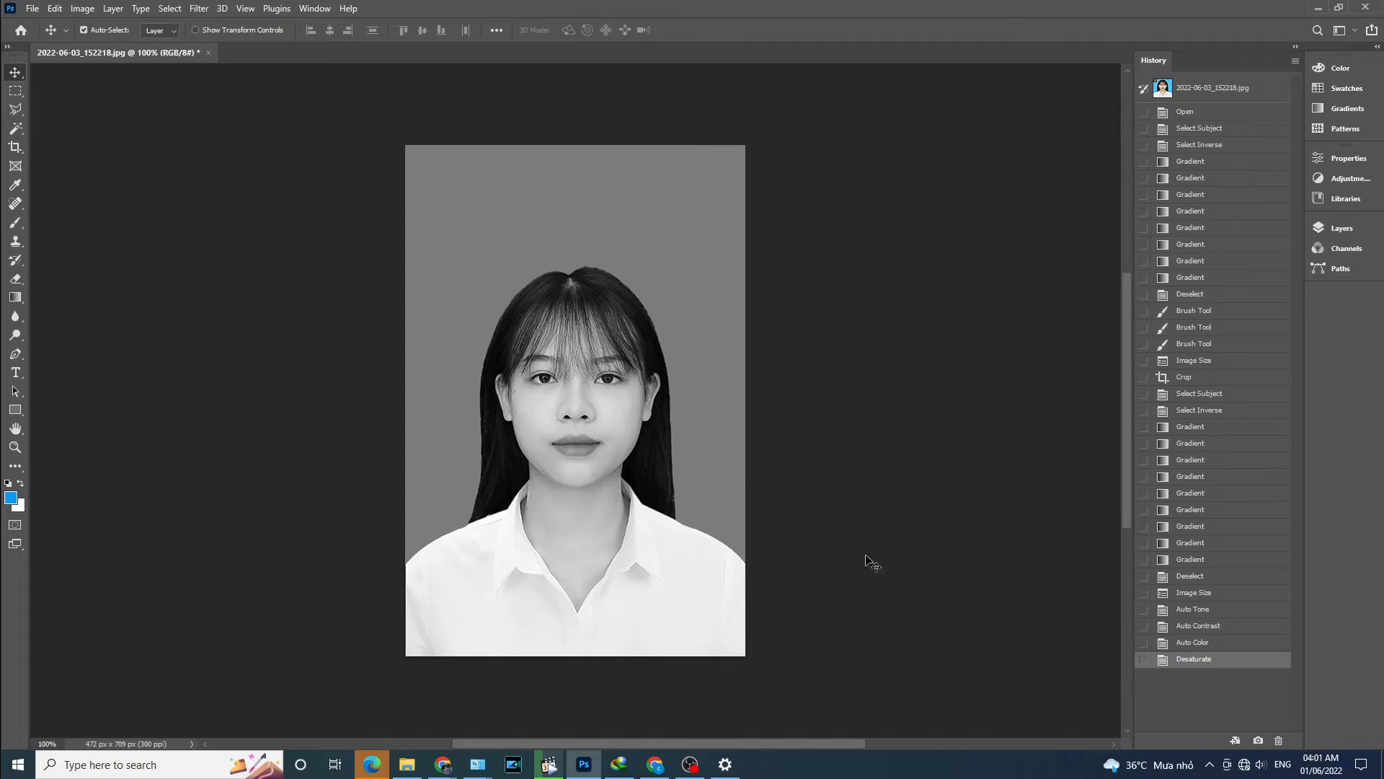
click(1202, 641)
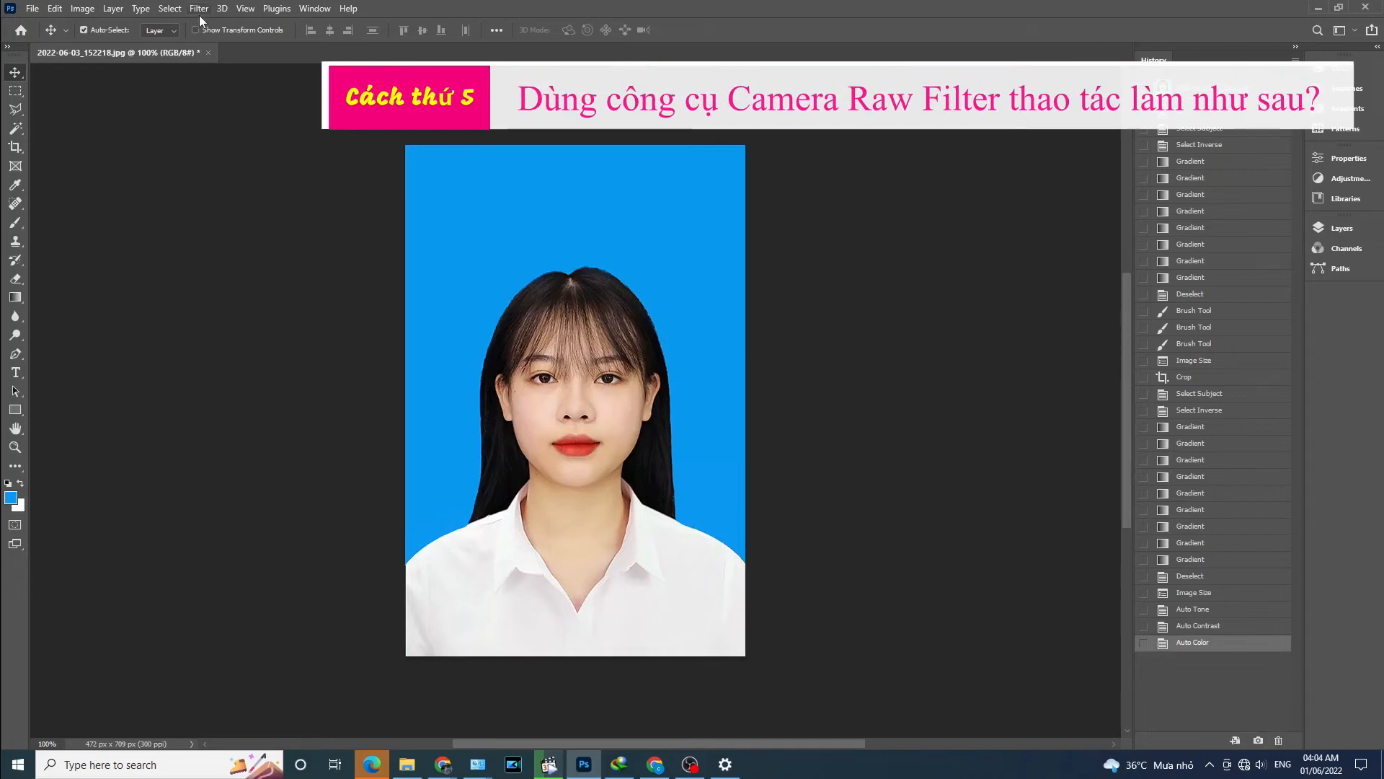
Open the portrait in the Camera Raw Filter and convert it to black and white.
click(199, 8)
click(292, 114)
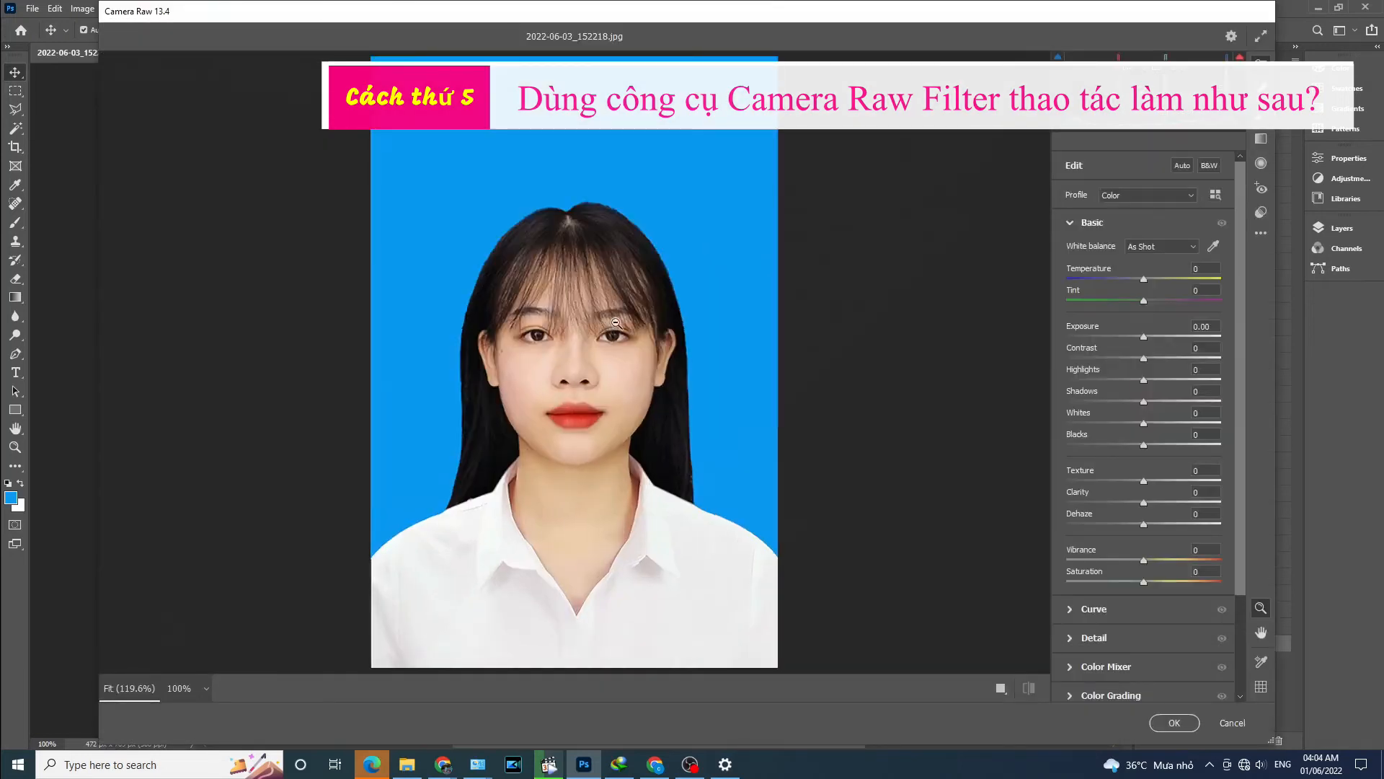
click(574, 369)
click(575, 370)
drag(575, 371, 569, 401)
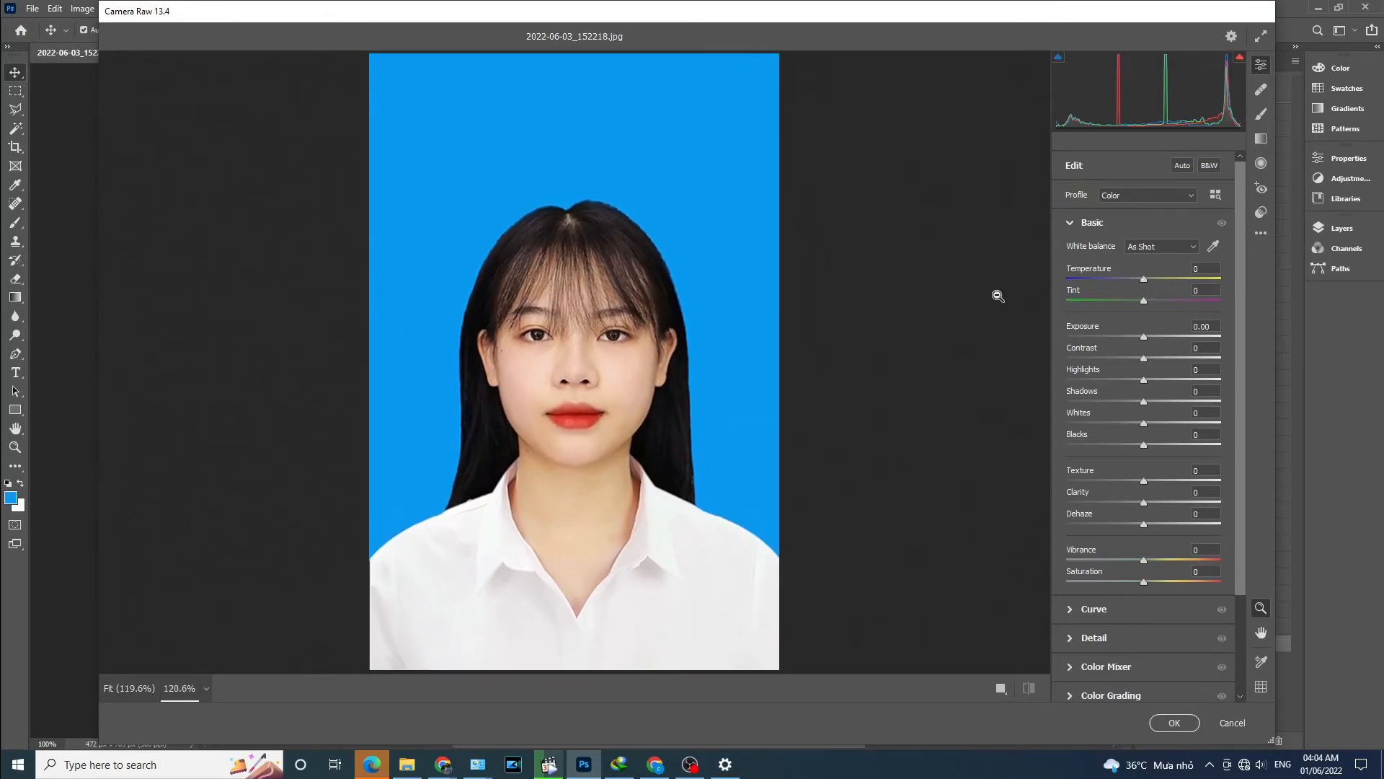
click(1211, 166)
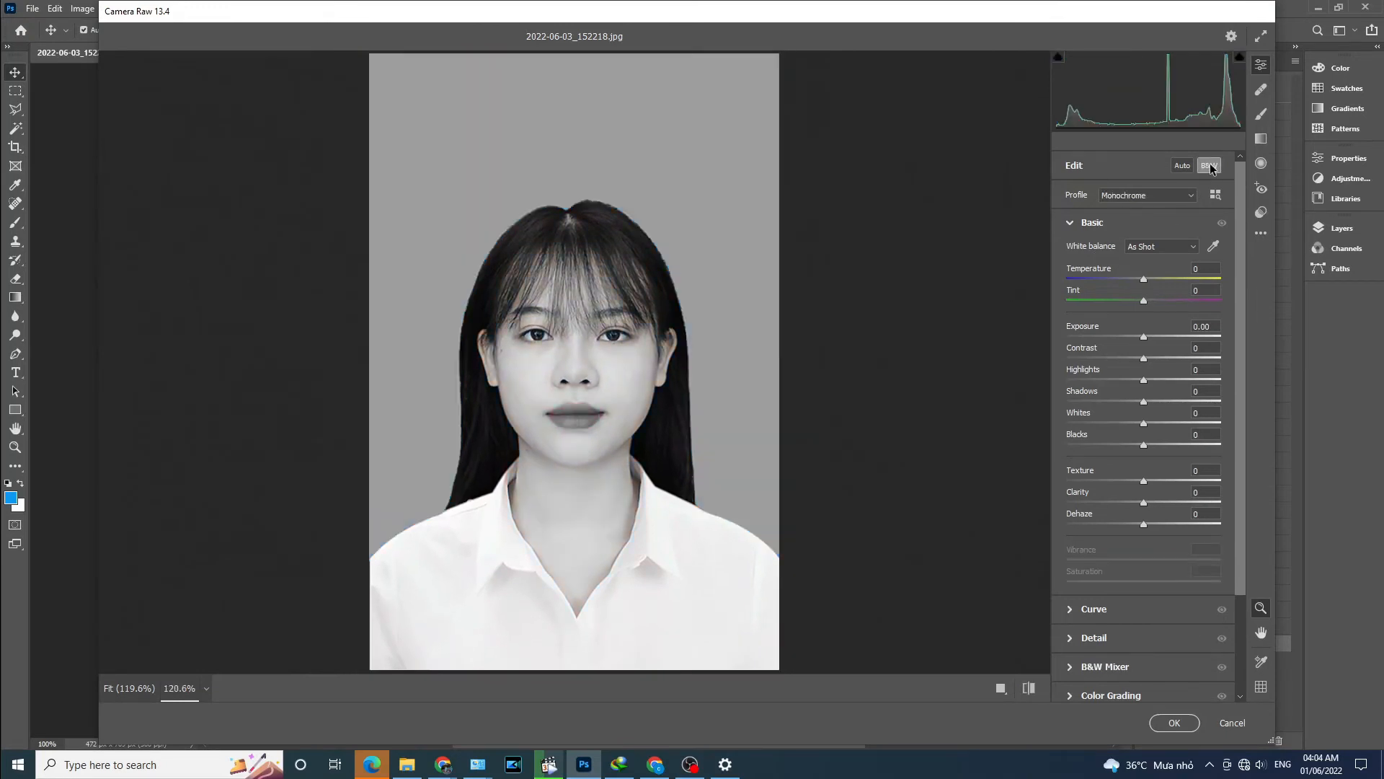
Set Exposure +0.05, Contrast +32, Texture +49, Clarity +7 and Dehaze +2, and apply the automatic tone settings.
mouse_move(1145, 359)
mouse_down()
mouse_move(1168, 360)
mouse_move(1145, 342)
mouse_up()
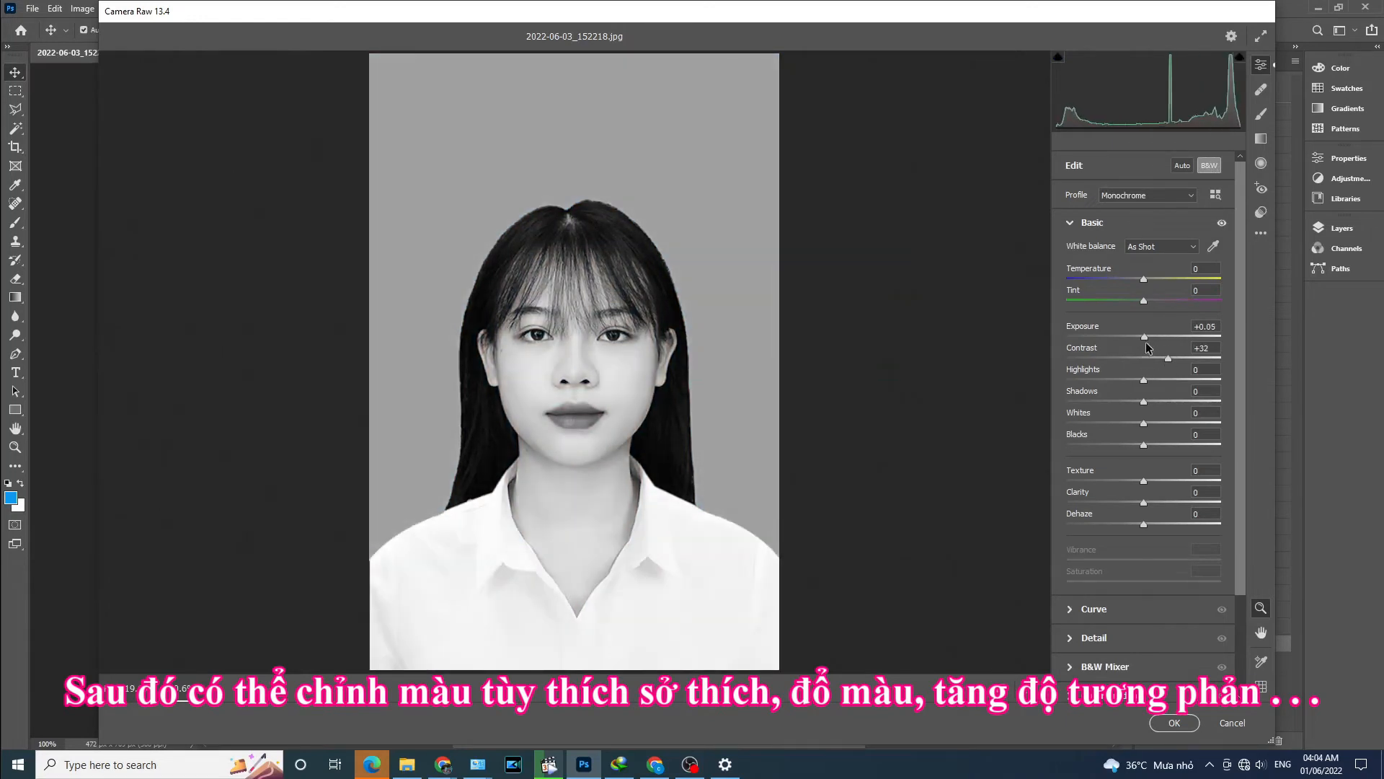
drag(1144, 481, 1146, 532)
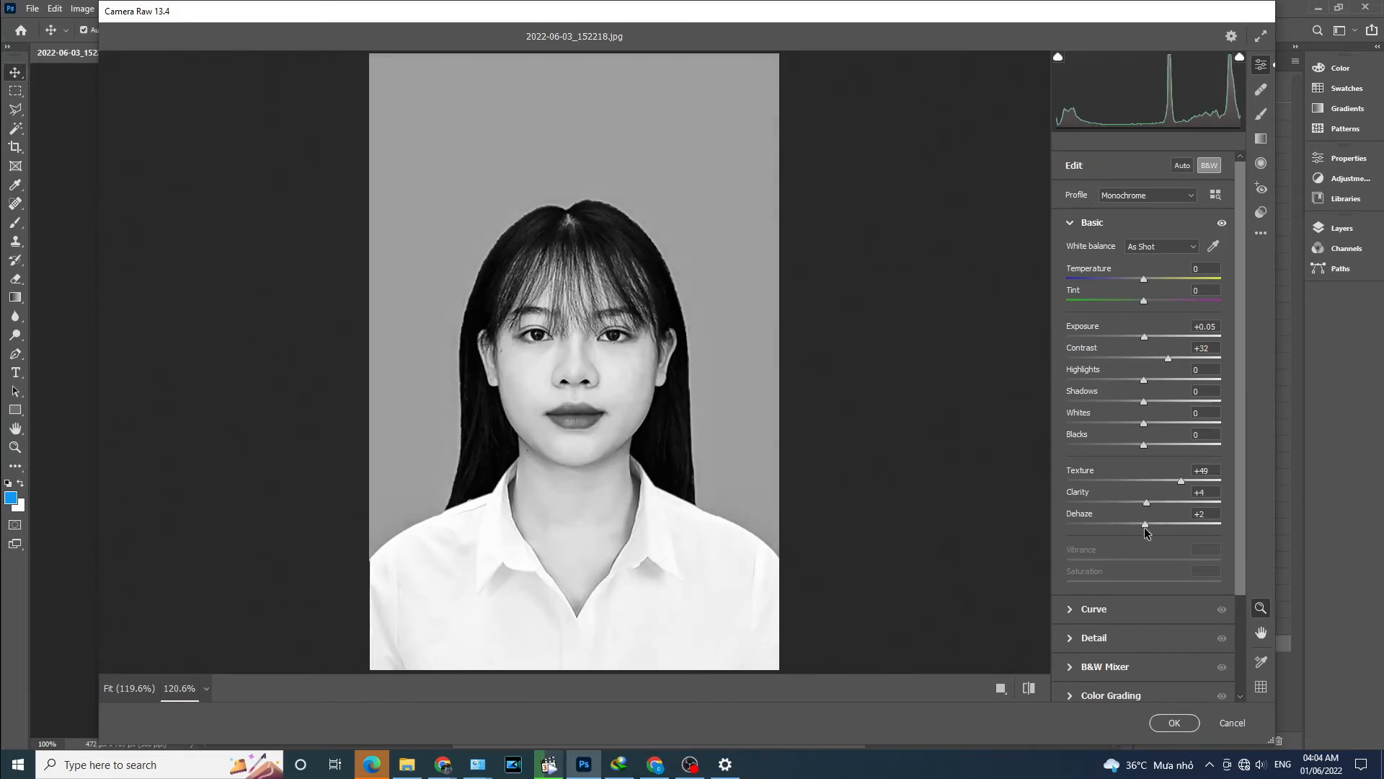
drag(1146, 503, 1149, 502)
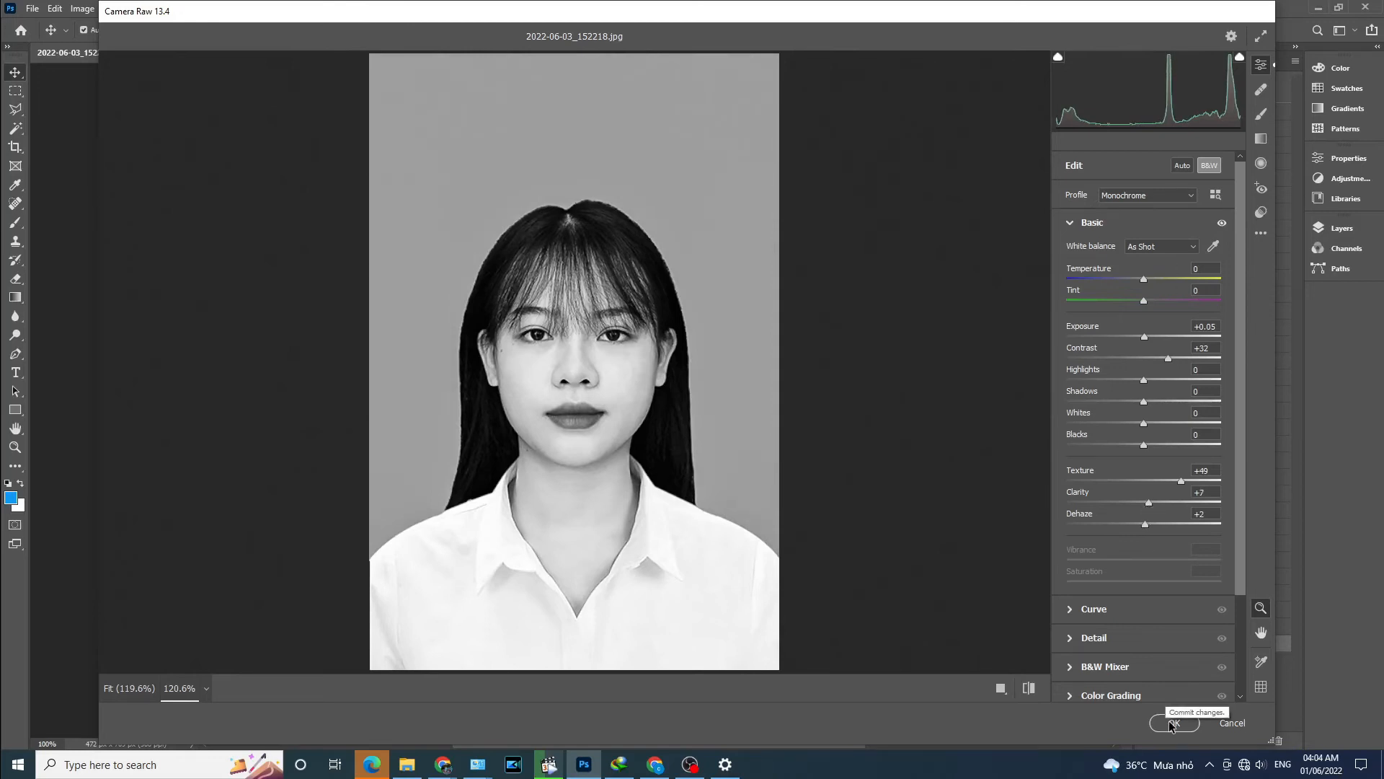
click(1182, 166)
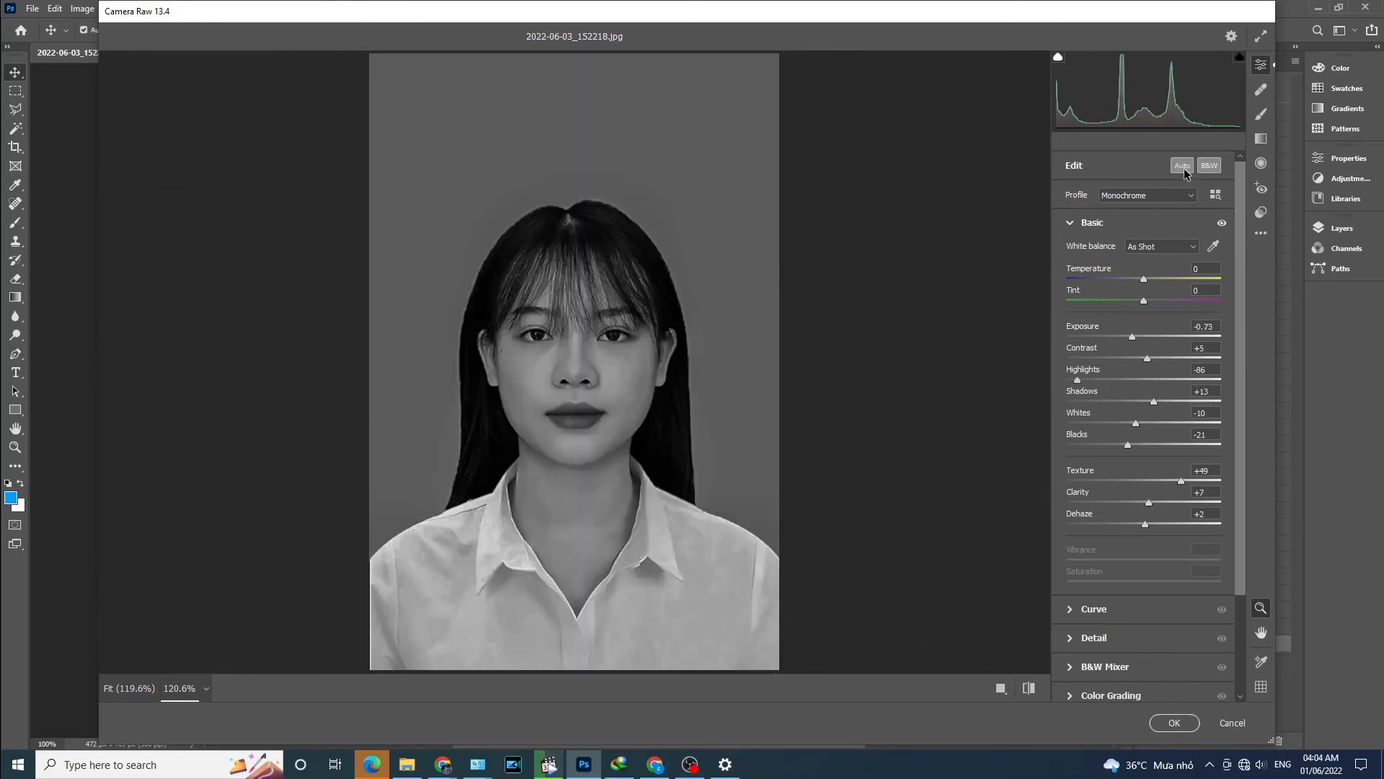
Set Exposure +0.30, Whites +3, Blacks +1, Texture +13, Clarity +20 and Dehaze +5, and apply the Camera Raw Filter to the portrait.
drag(1132, 337, 1150, 364)
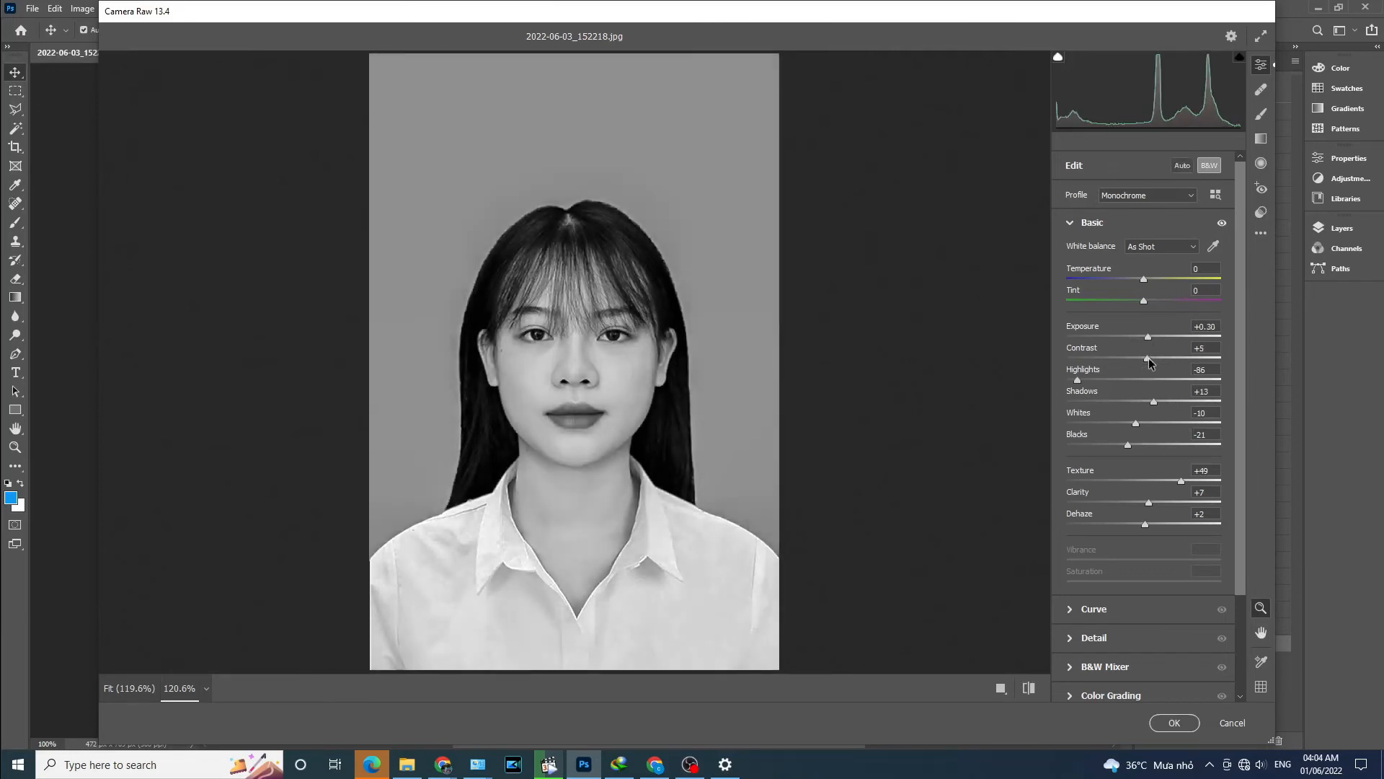
drag(1137, 423, 1151, 533)
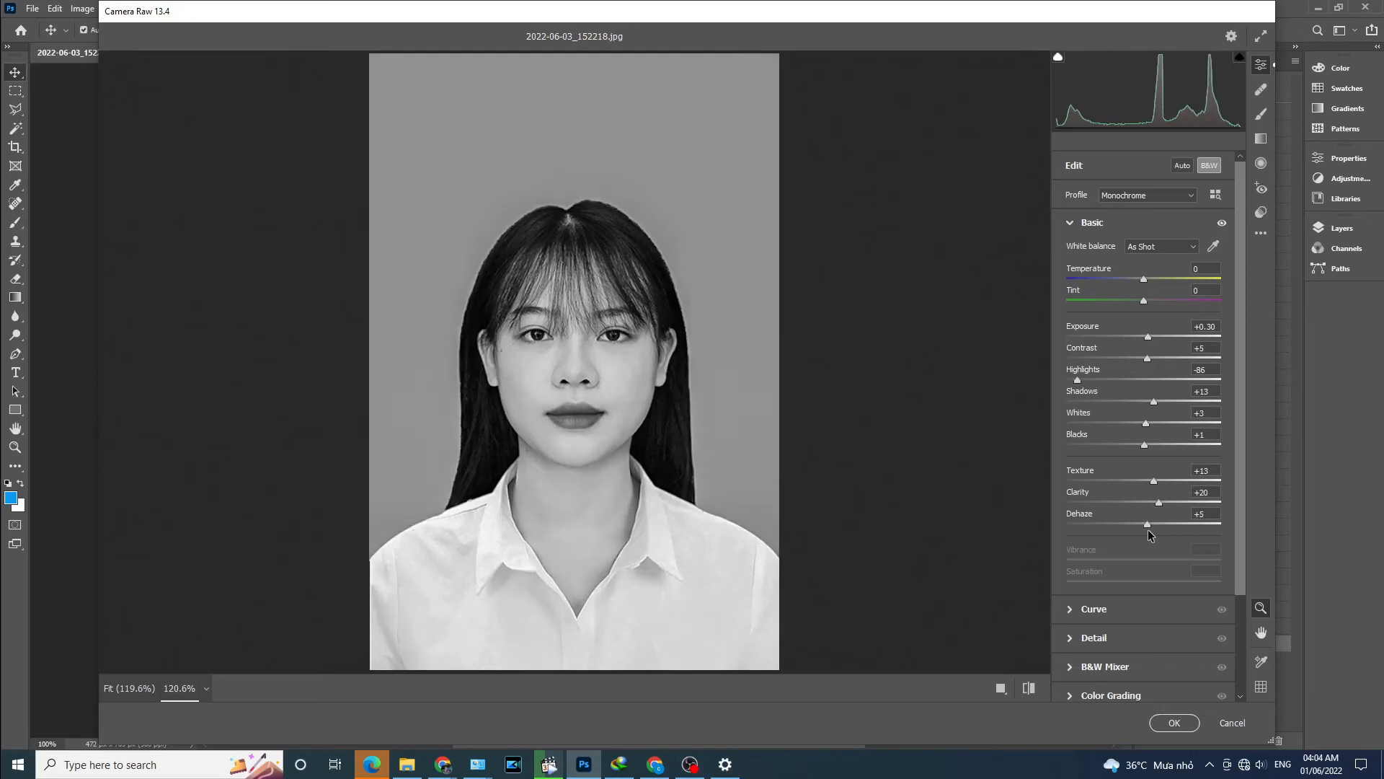
click(1174, 722)
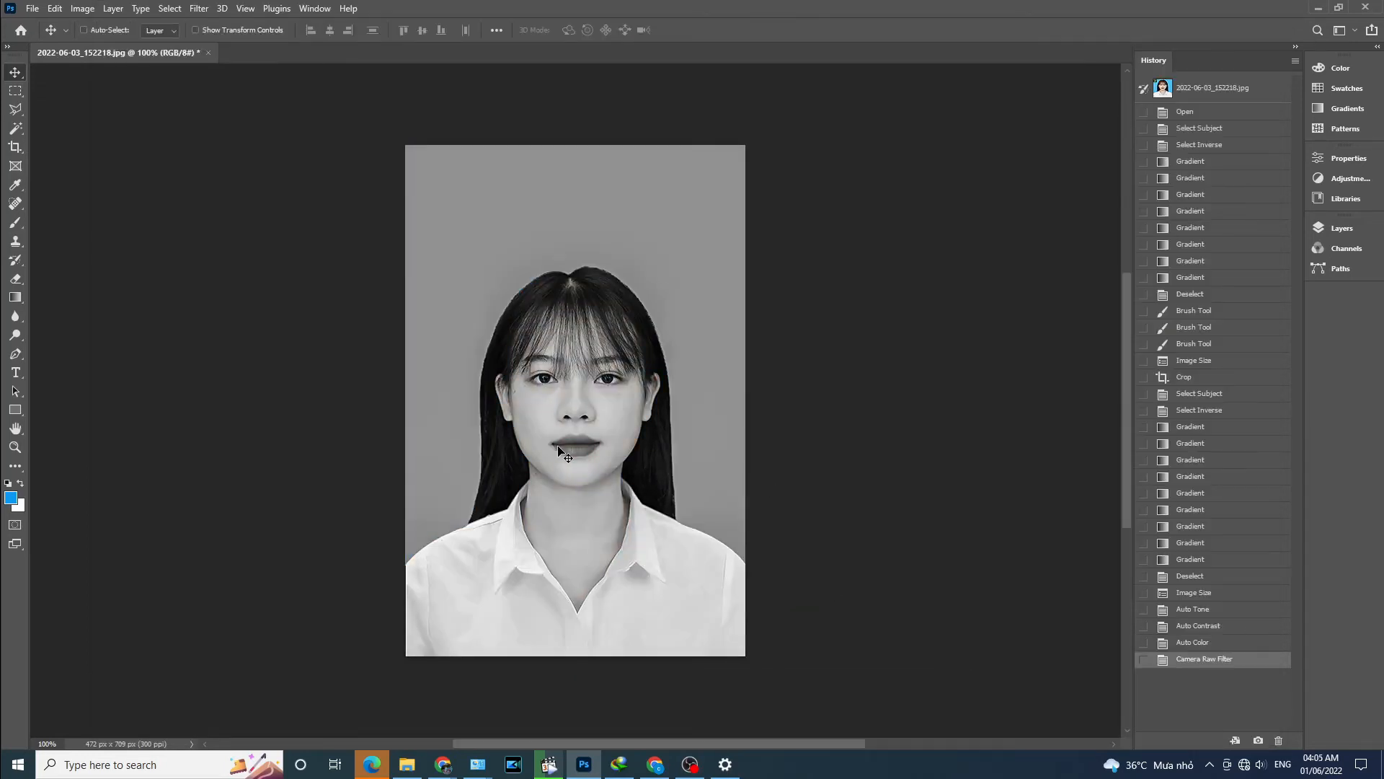
Select the lips by tracing their outline with the Polygonal Lasso tool.
key(ctrl+plus)
key(ctrl+plus)
scroll(558, 447, down, 5)
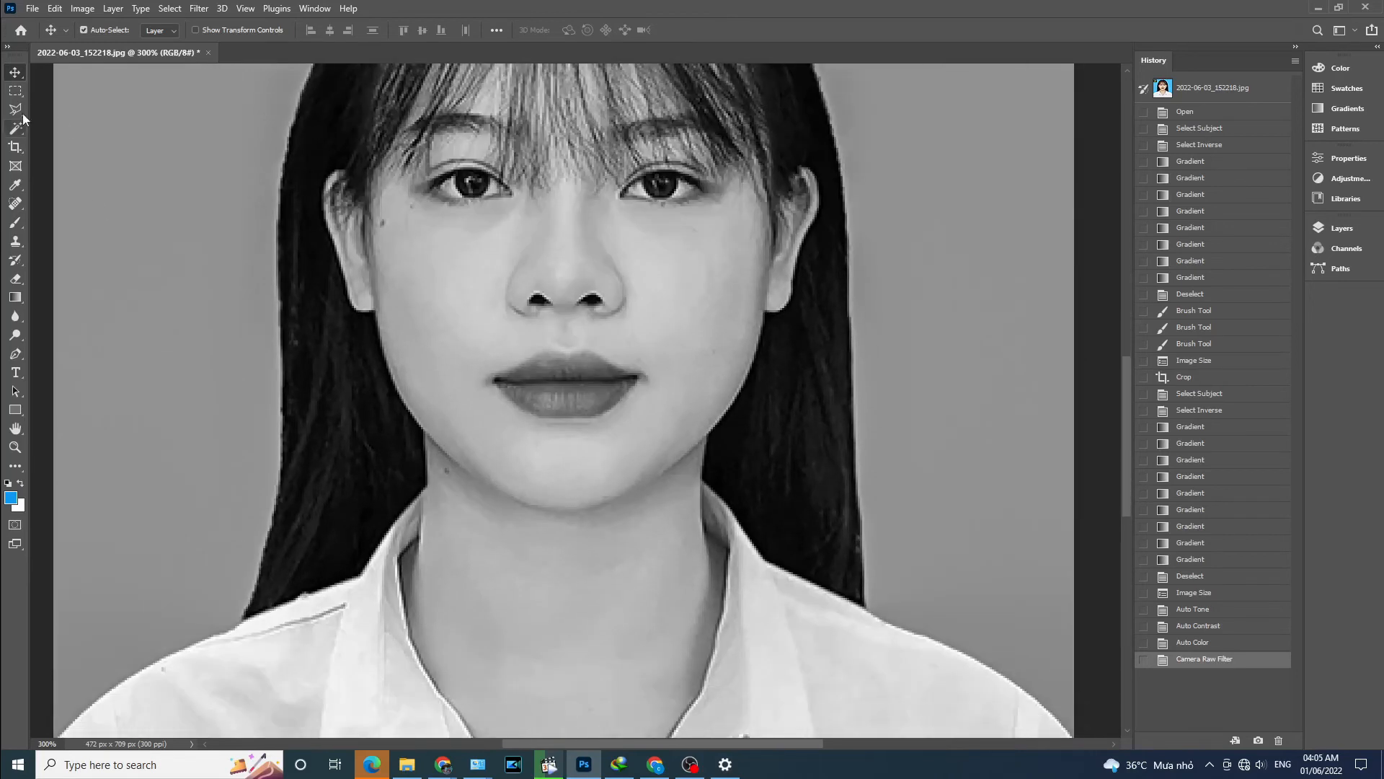
click(24, 110)
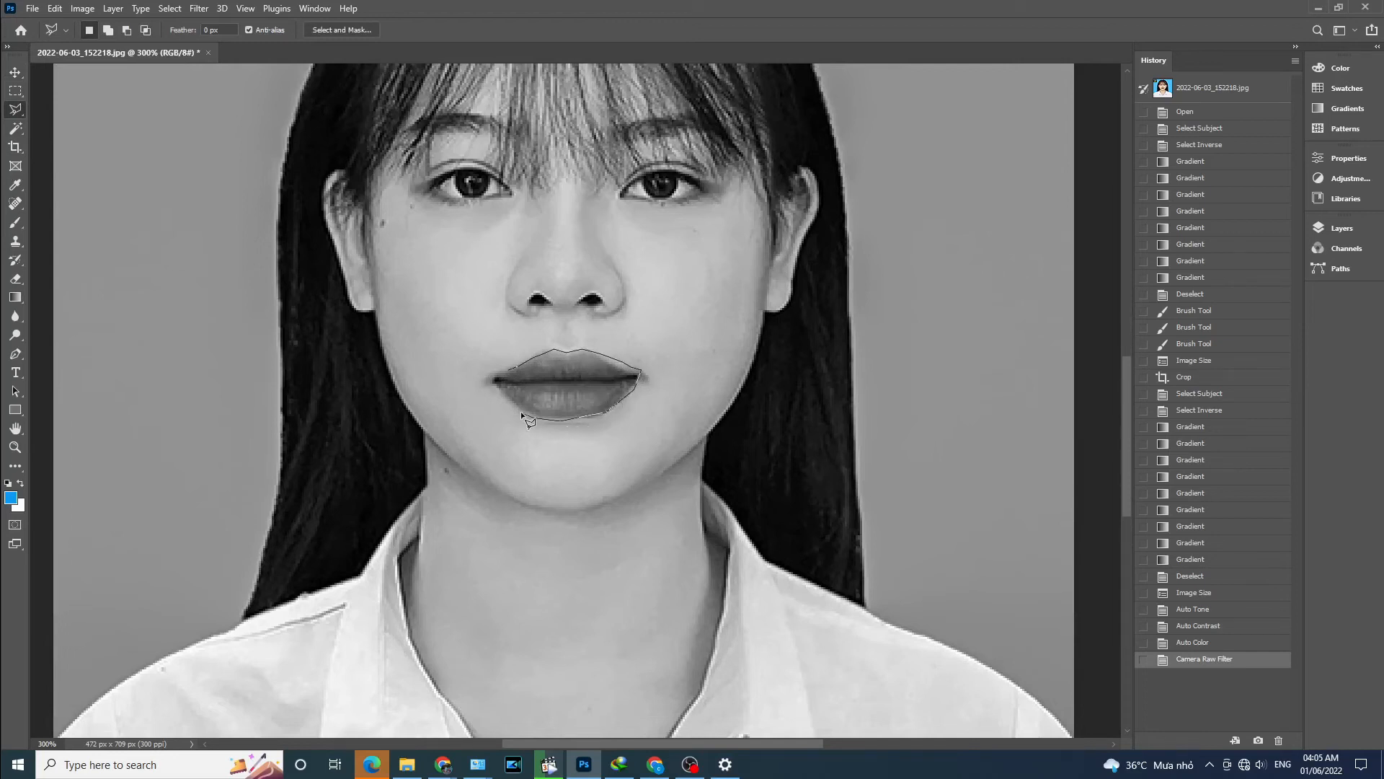
click(494, 376)
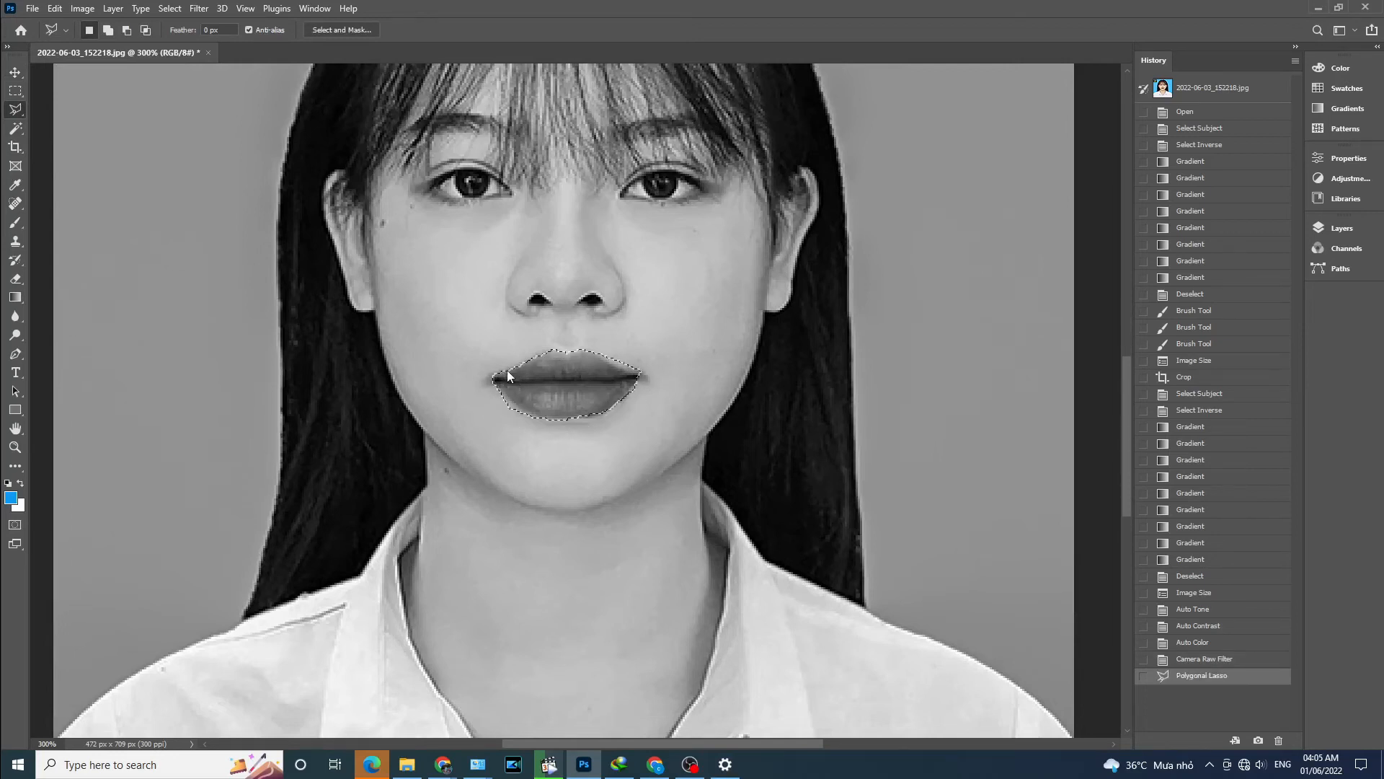
Lighten the selected lips using Hue/Saturation with Saturation 0 and Lightness +18, and deselect them.
key(ctrl+u)
drag(662, 151, 870, 186)
drag(861, 359, 873, 360)
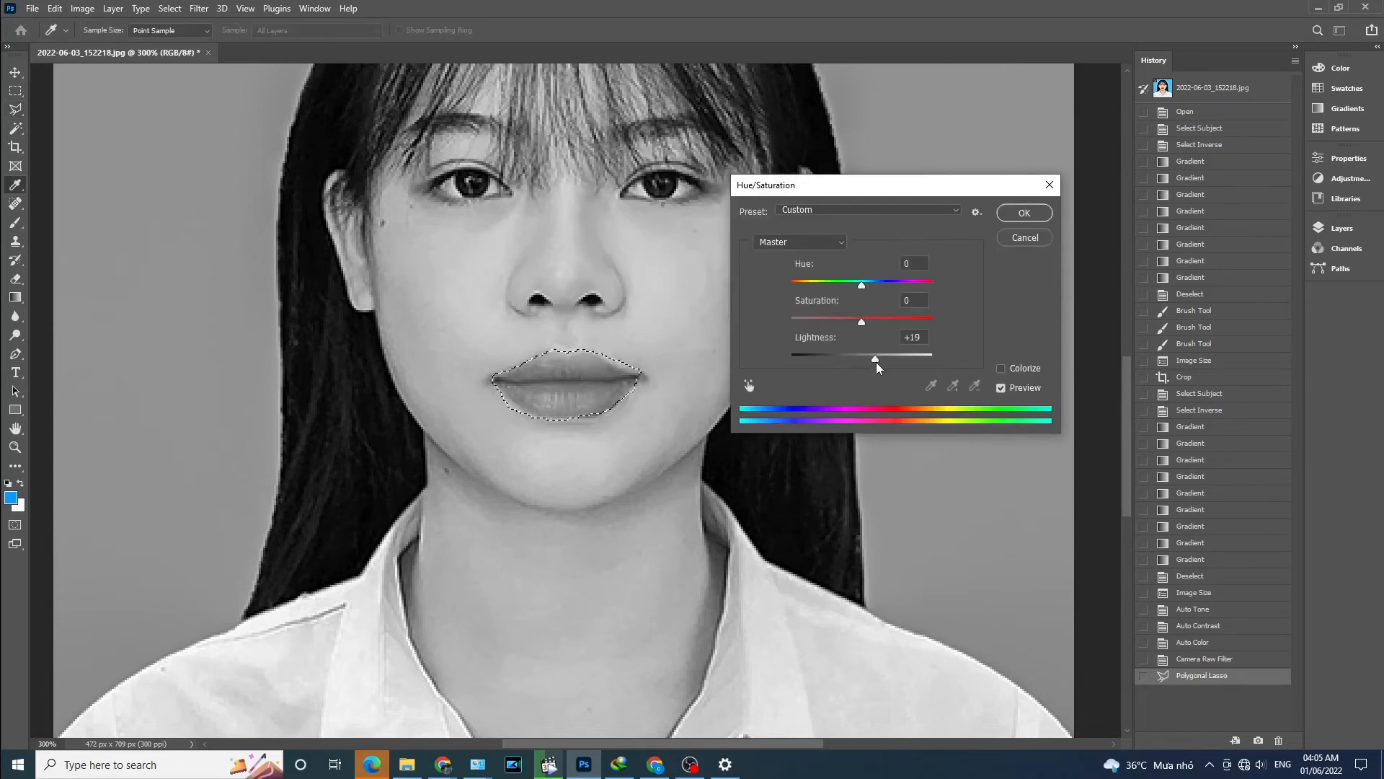
drag(863, 323, 838, 329)
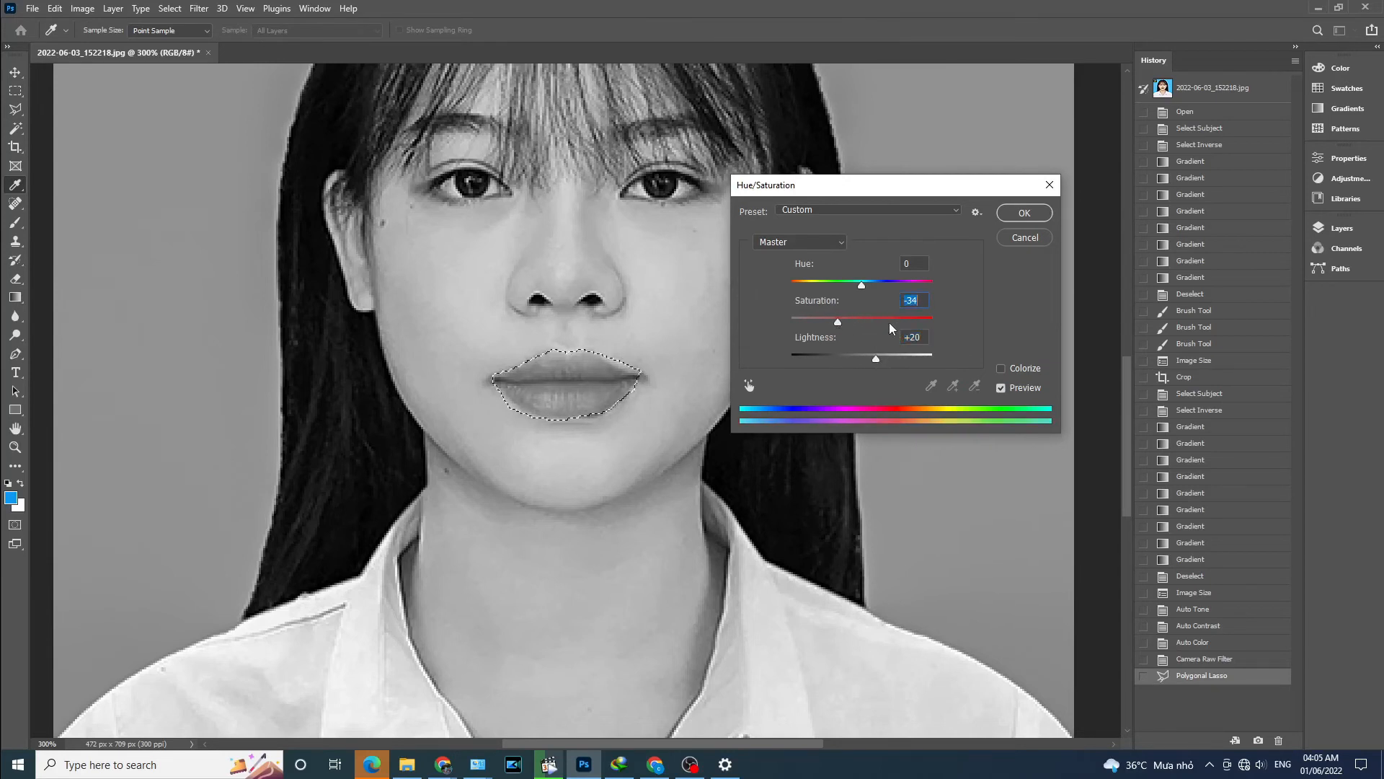
text(0)
mouse_move(877, 359)
mouse_down()
mouse_move(895, 360)
mouse_move(876, 366)
mouse_up()
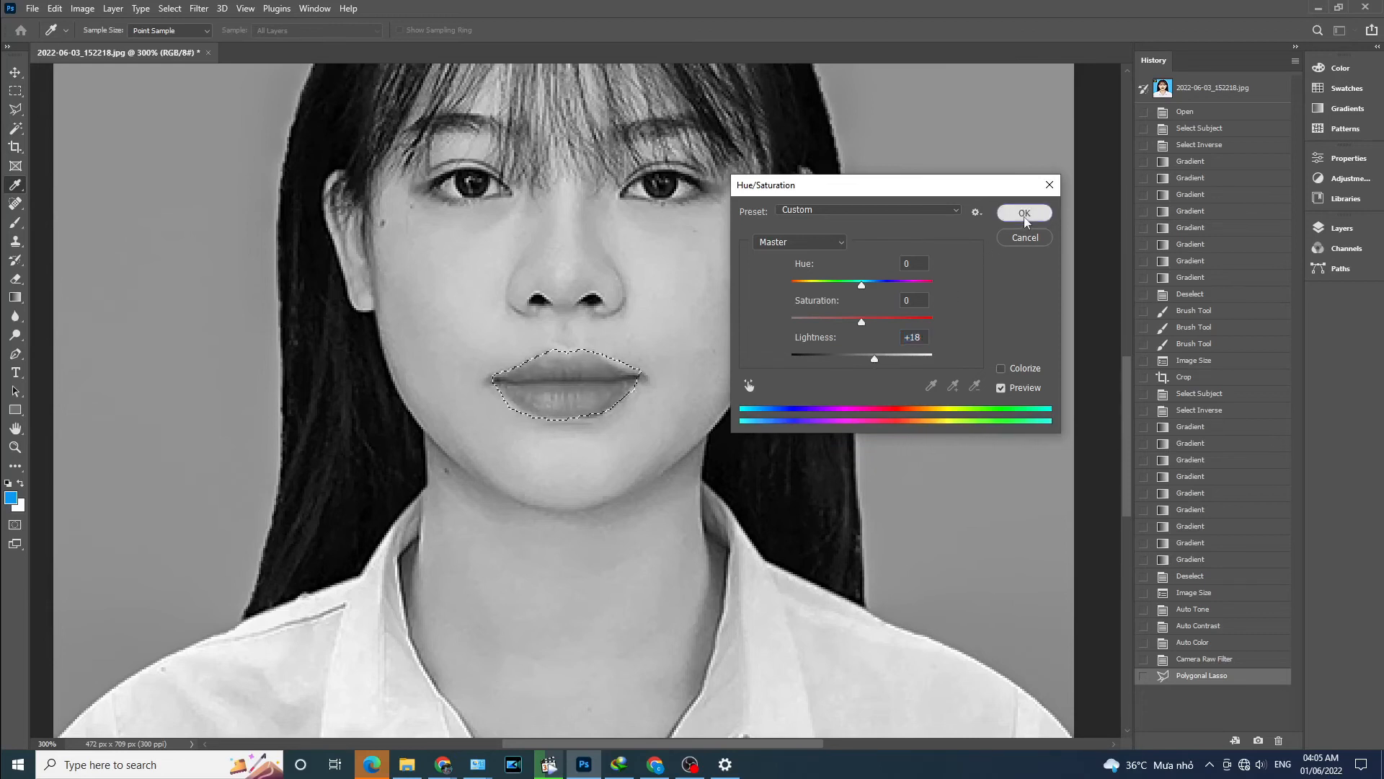
click(1024, 213)
key(ctrl+1)
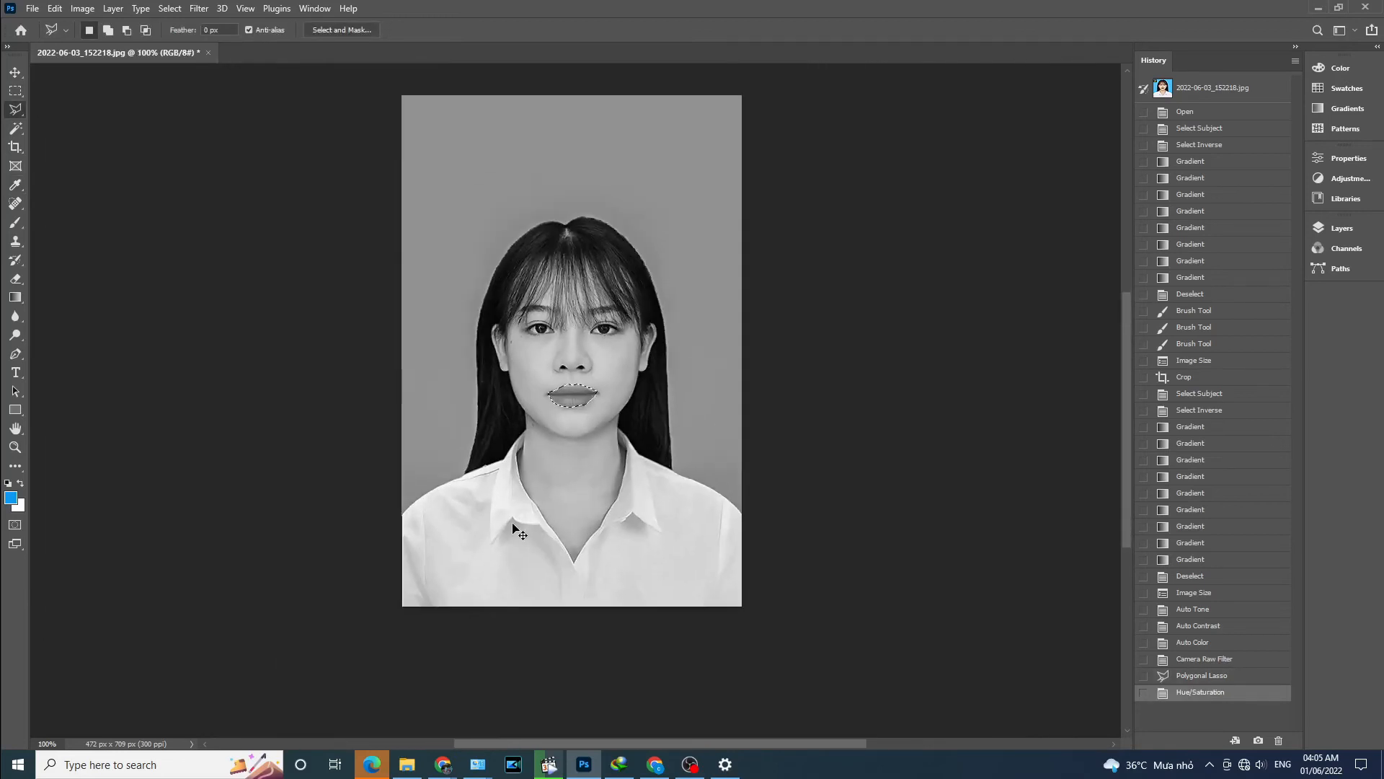
key(ctrl+d)
click(617, 445)
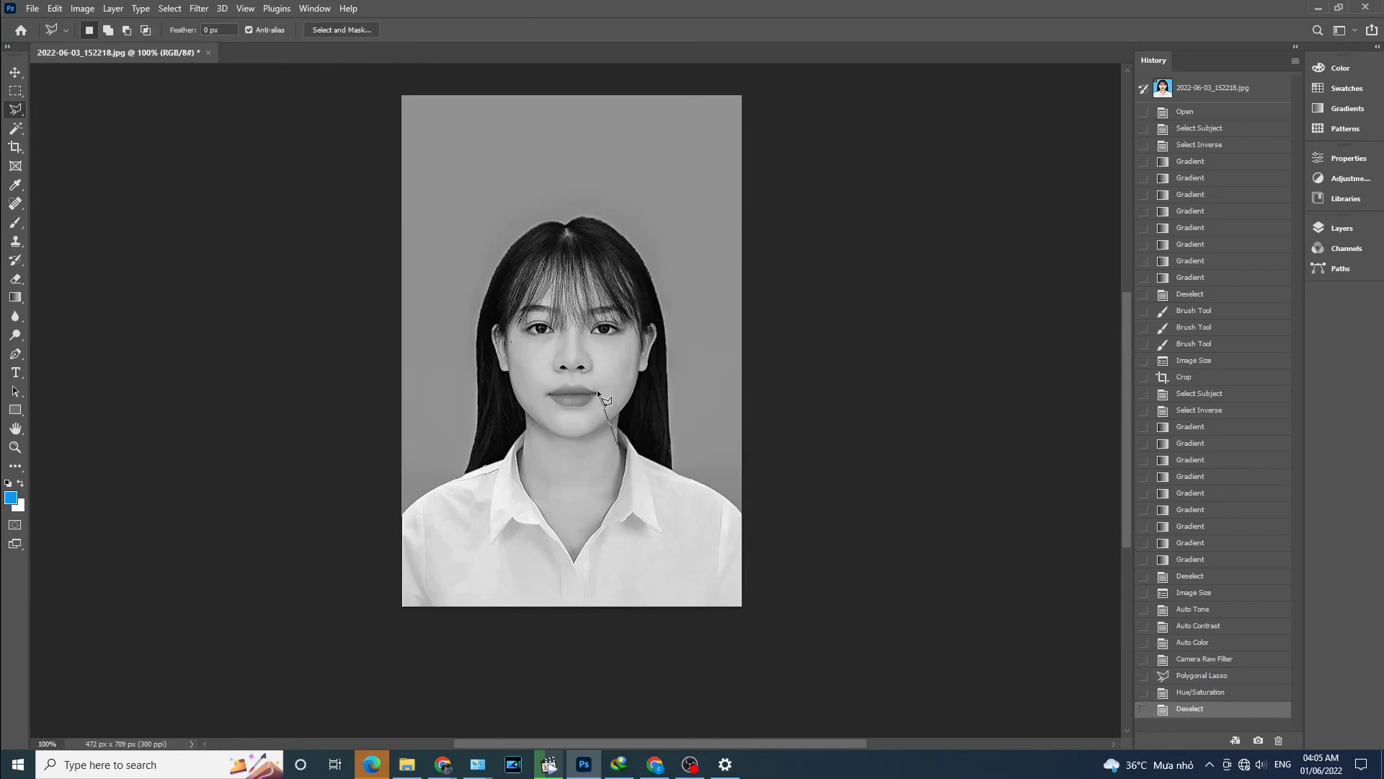
key(v)
Increase the portrait's contrast with Levels, setting the black input level to 15 and fine-tuning the brighter input levels.
key(ctrl+l)
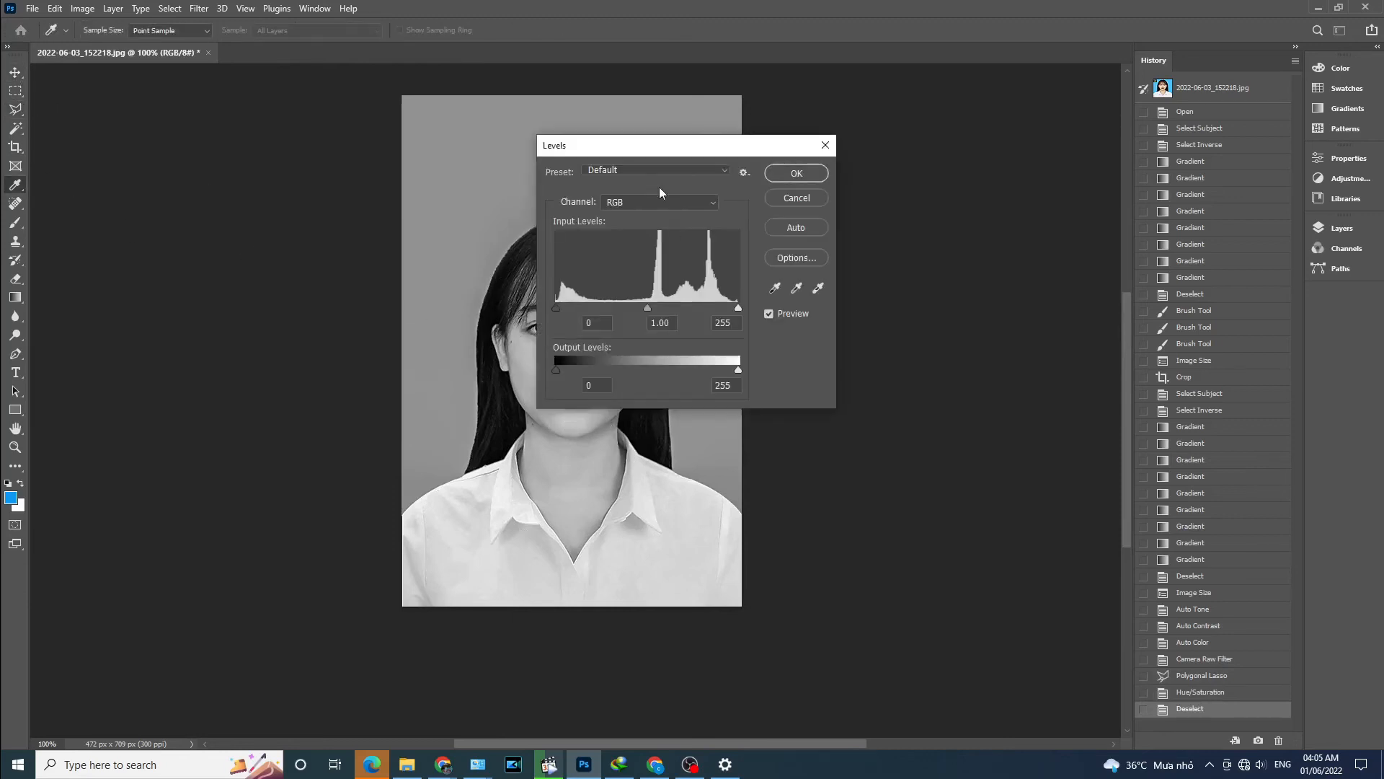
drag(646, 157, 892, 174)
drag(798, 321, 805, 321)
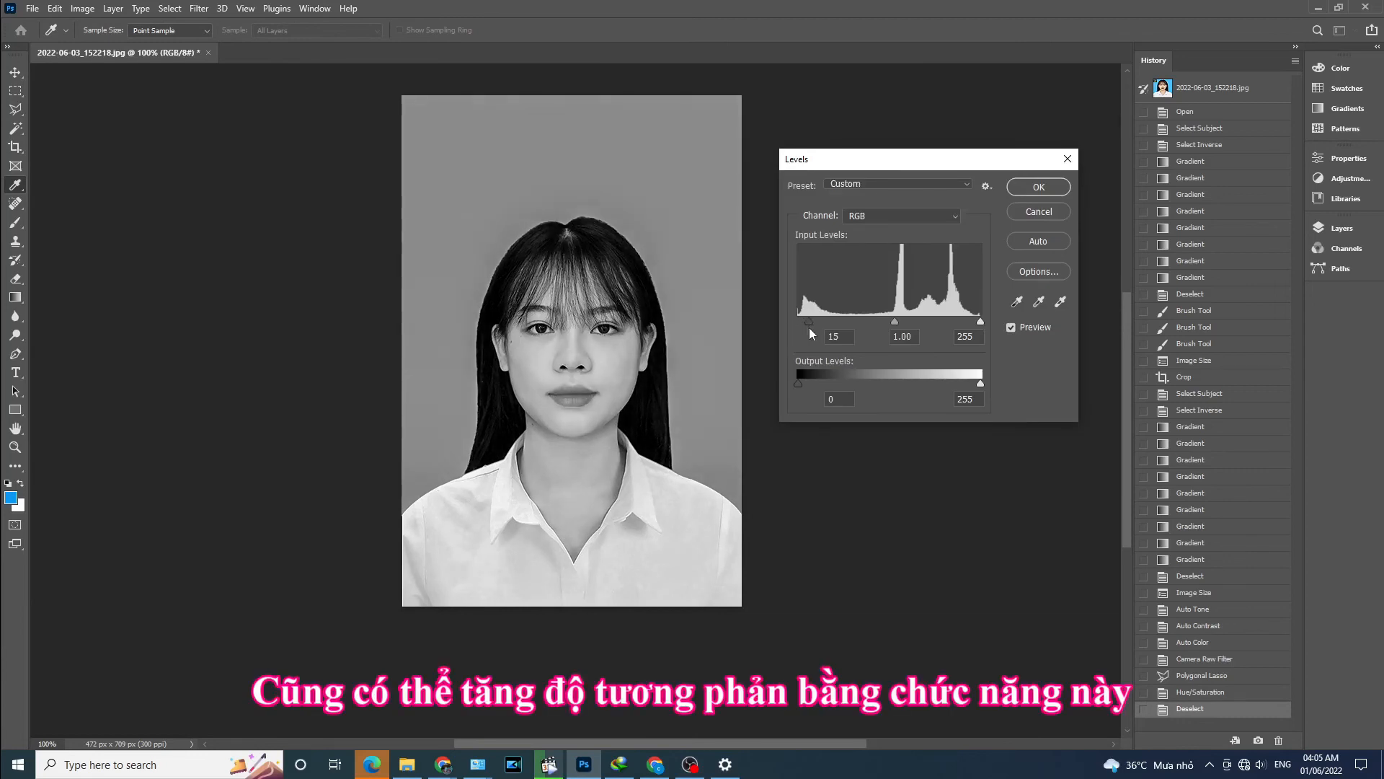
drag(899, 323, 976, 322)
click(1039, 185)
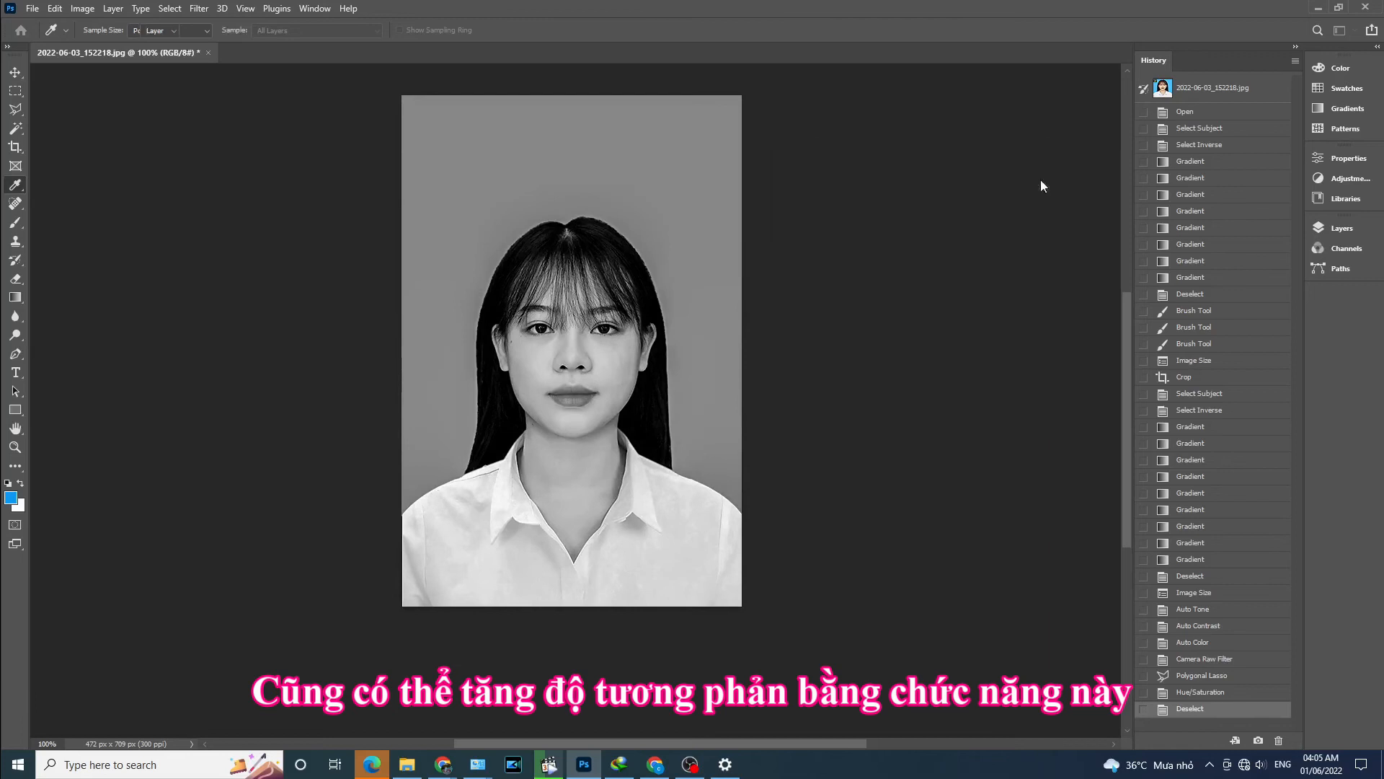
Brighten the portrait's midtones with a Curves point at input 112 and output 133.
key(ctrl+m)
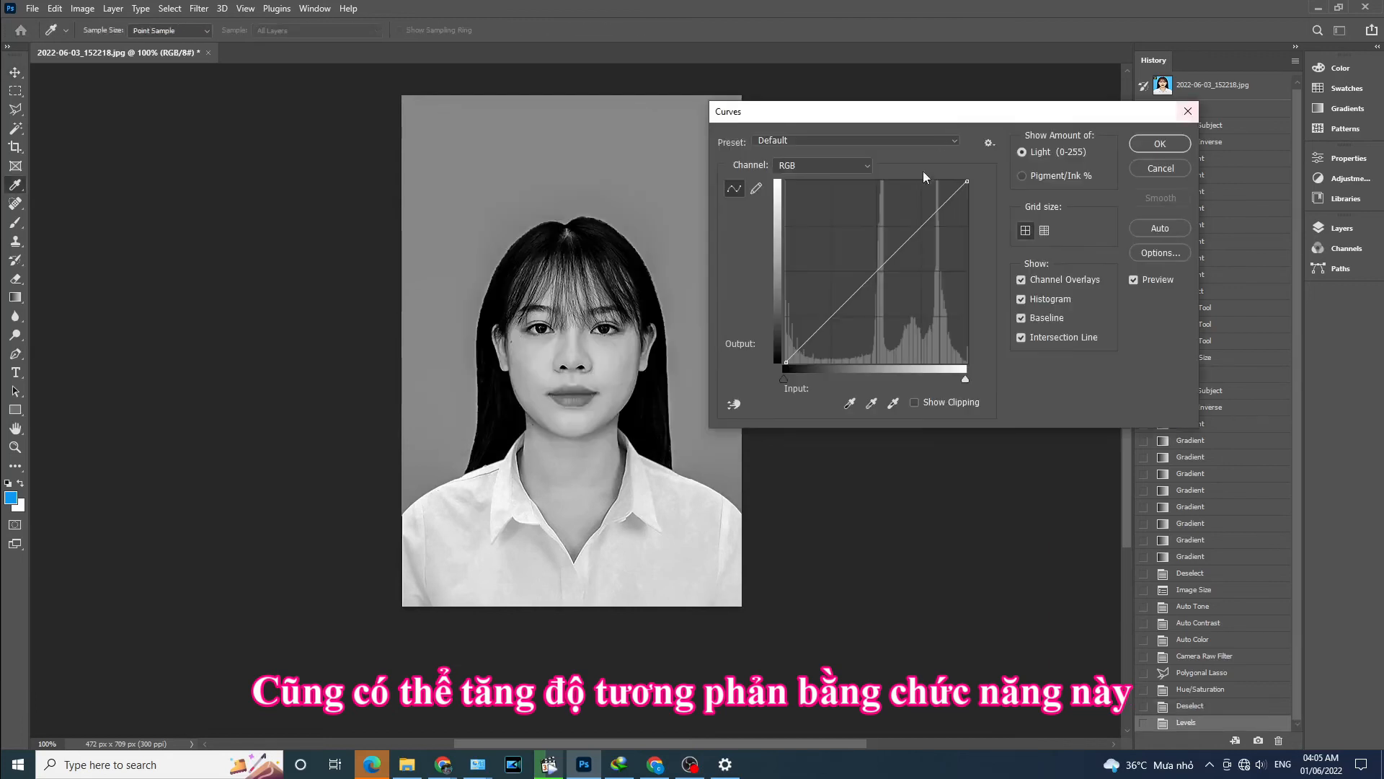
drag(868, 280, 868, 268)
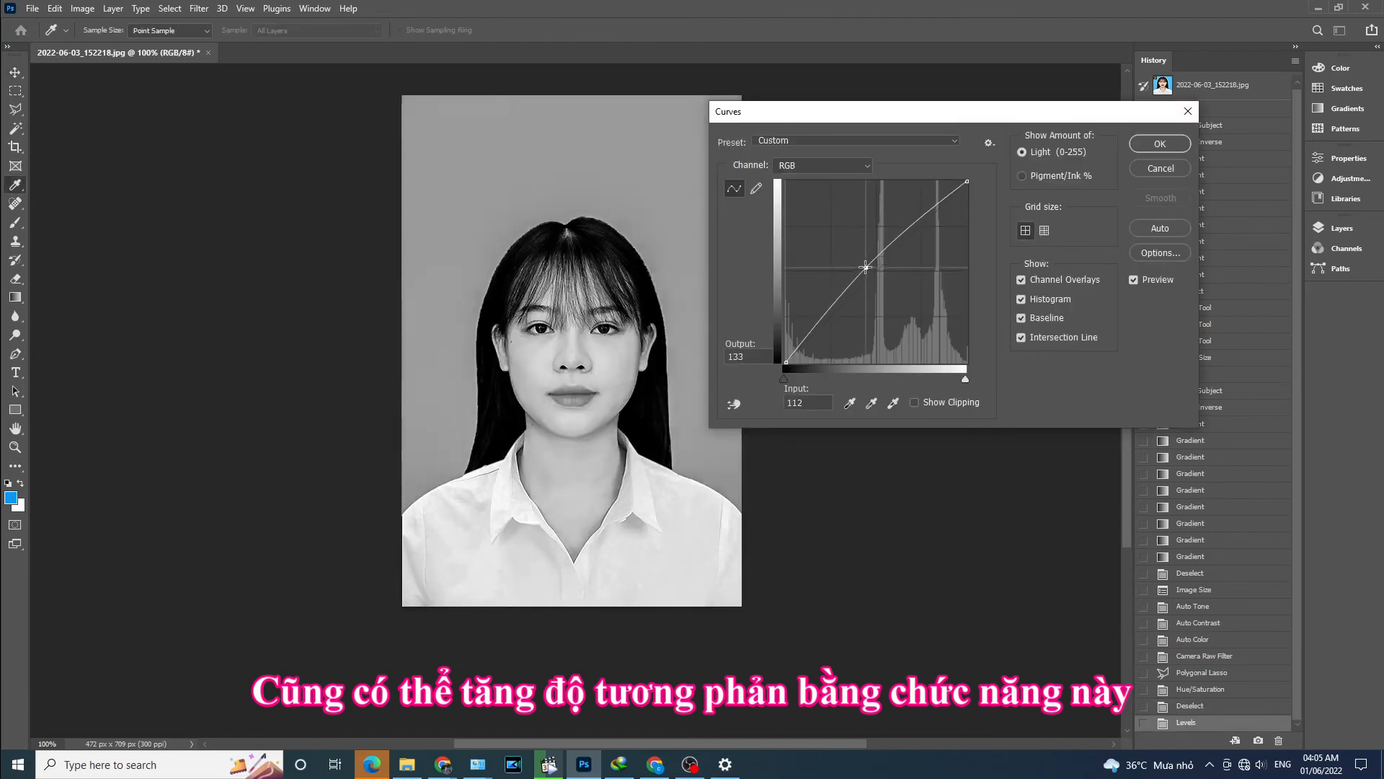
click(1154, 147)
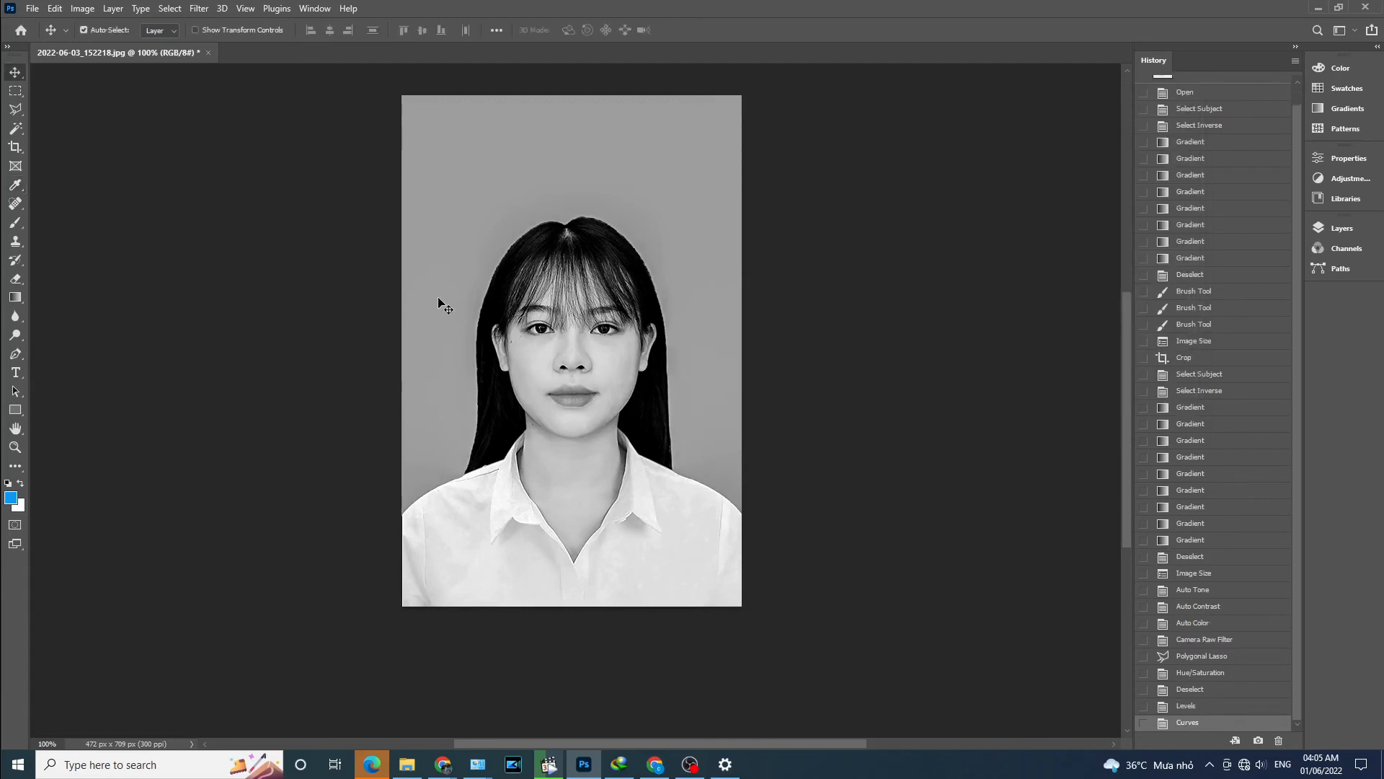
Start saving a copy of the retouched black-and-white portrait.
click(32, 8)
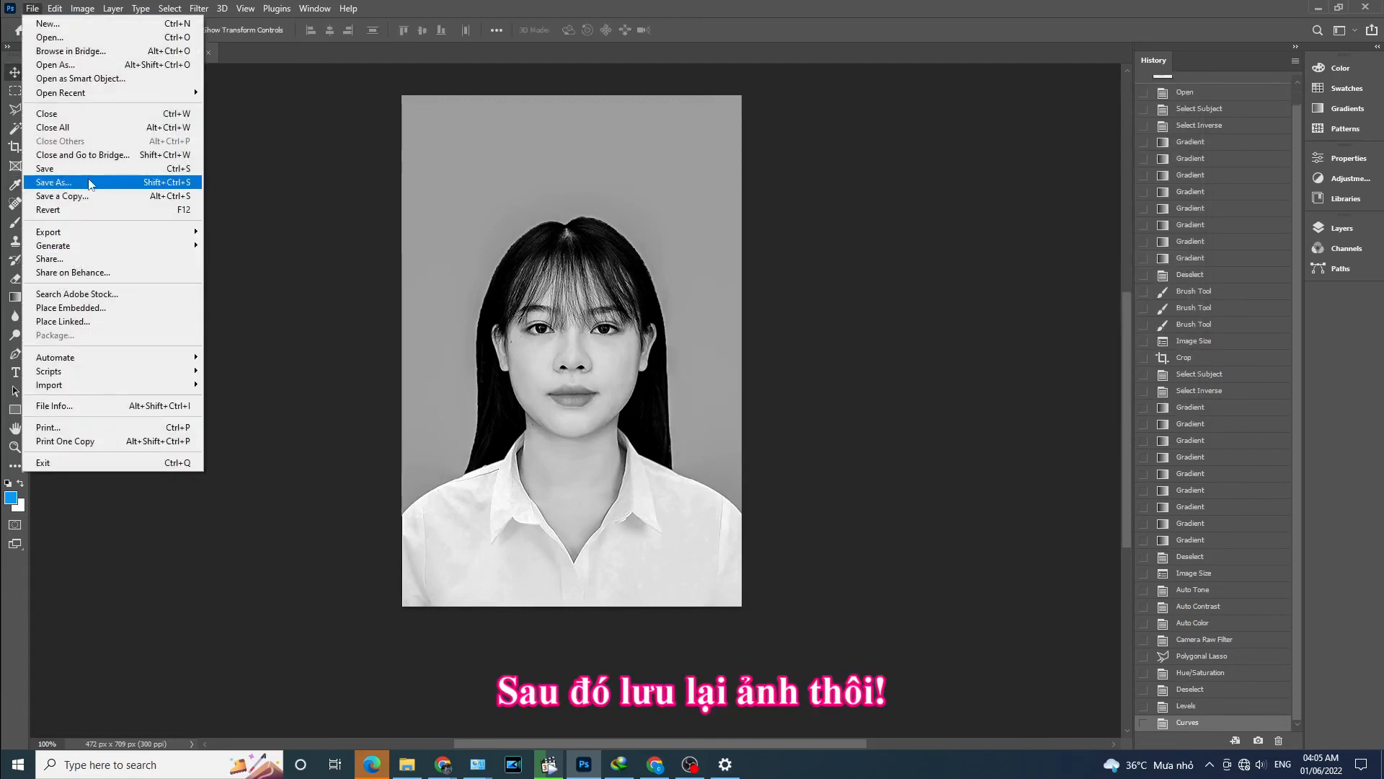
click(61, 196)
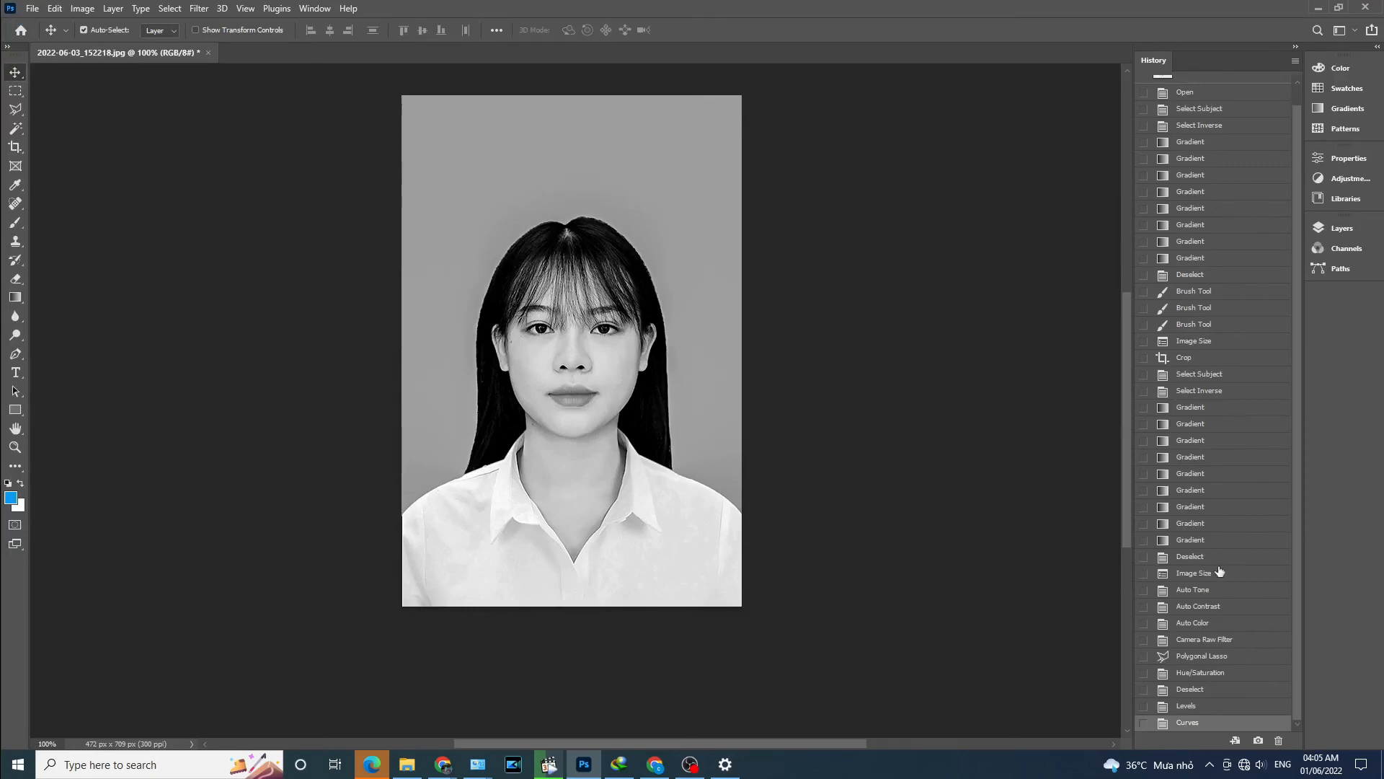
Revert the portrait to the Auto Color history state.
scroll(1211, 718, up, 1)
scroll(1214, 719, down, 1)
click(1202, 625)
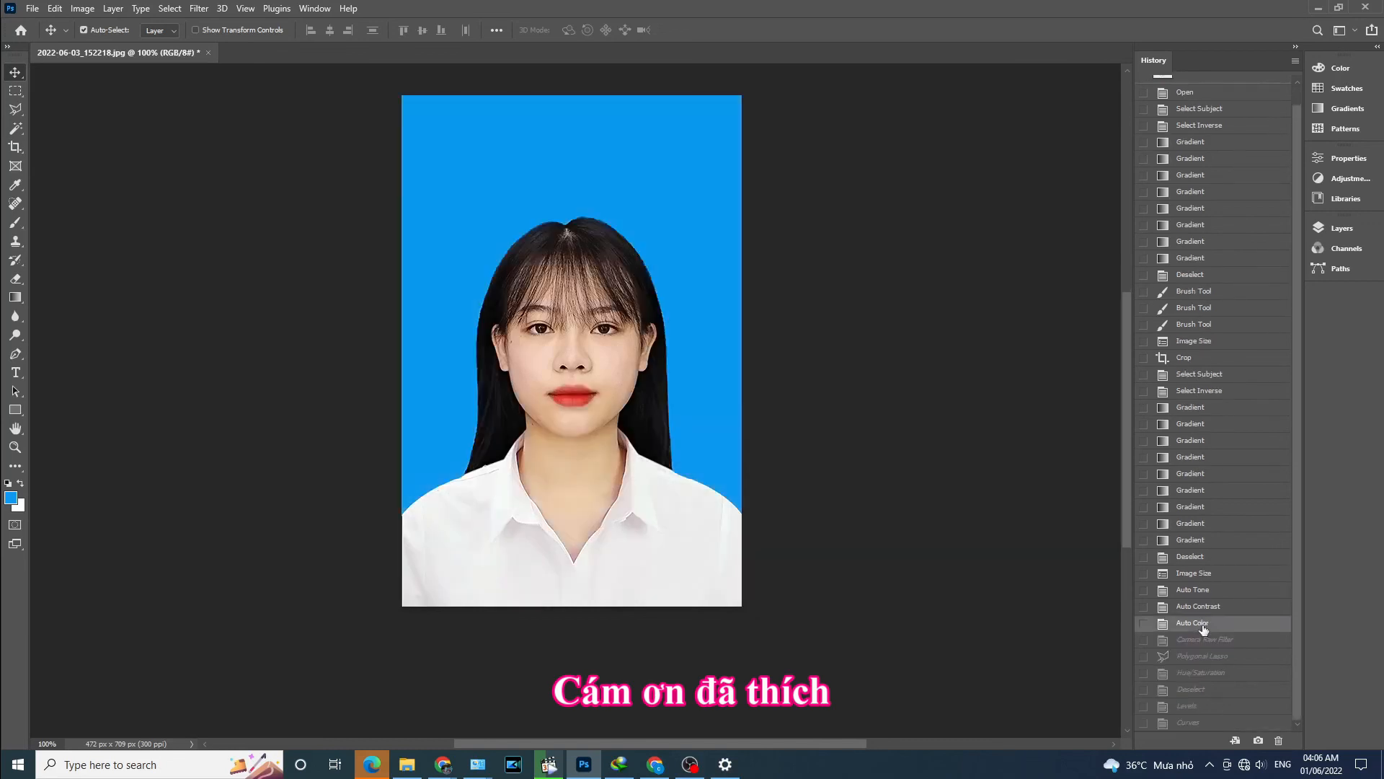